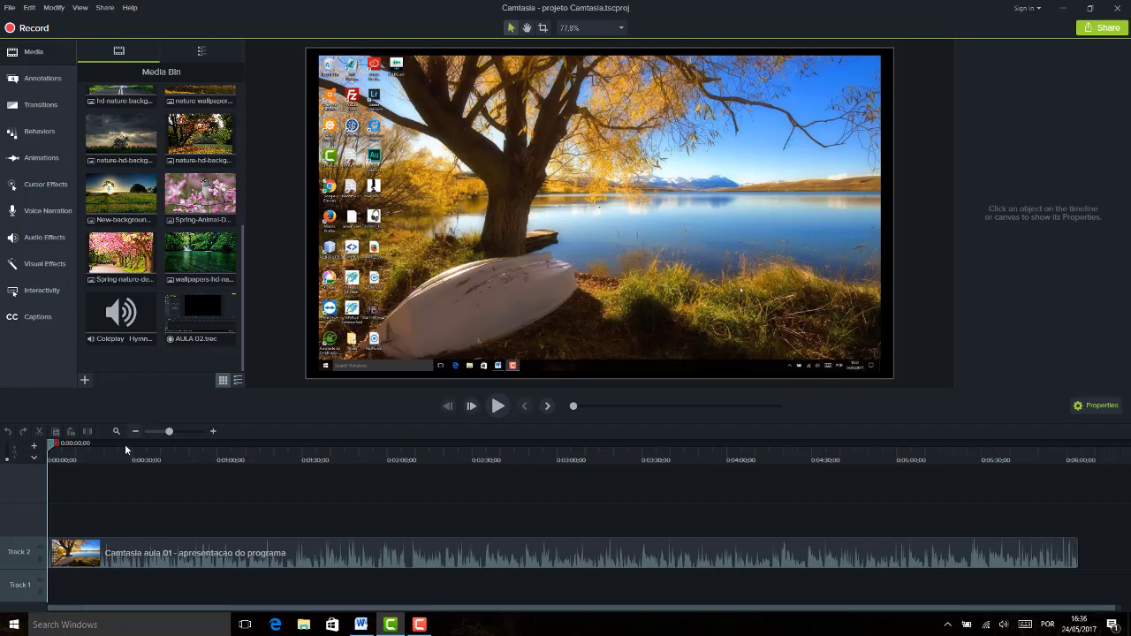
Step: Preview the Camtasia aula 01 video from the Media Bin and close the preview
drag(239, 251, 241, 132)
scroll(242, 146, up, 1)
double_click(120, 113)
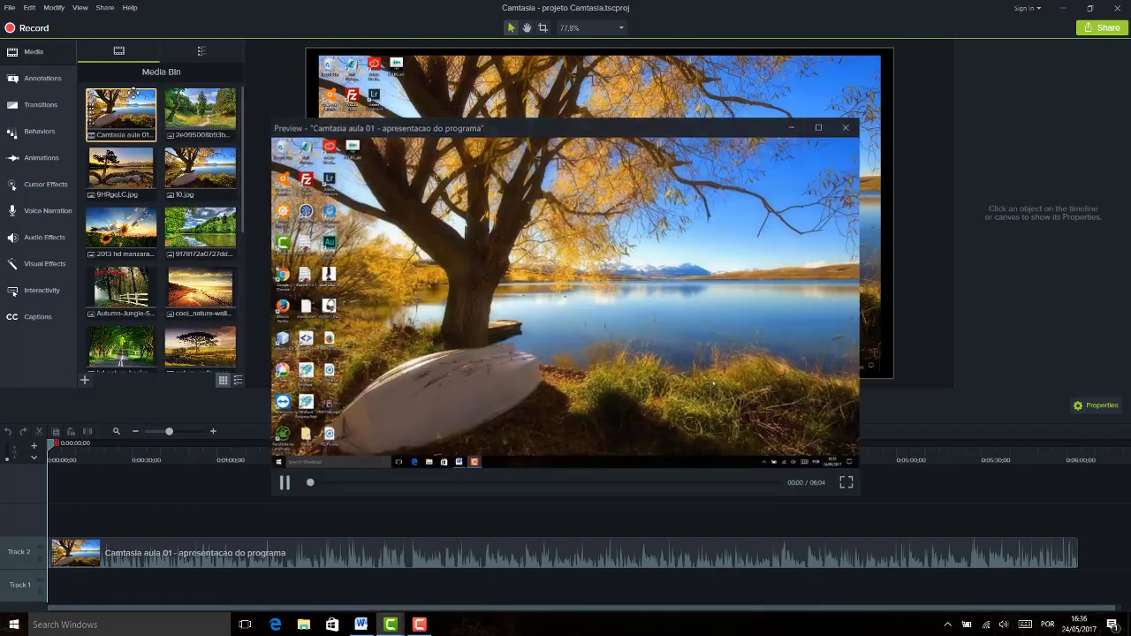
click(846, 127)
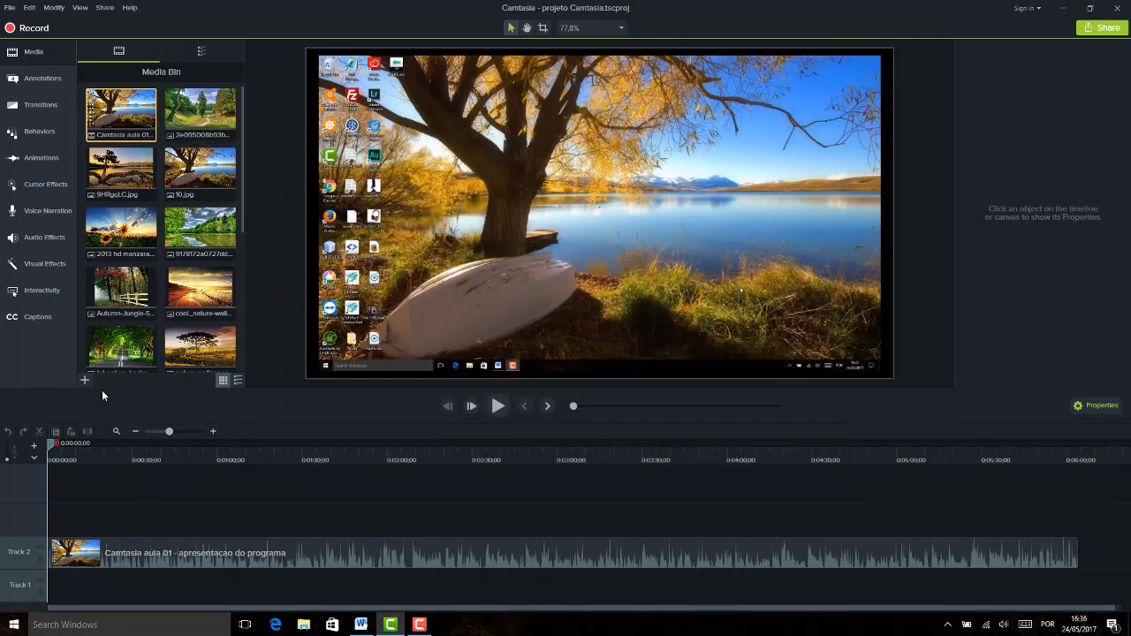
Step: Replace the clip on Track 2 with the Camtasia aula 01 video at the start of Track 1 and make that track taller
click(90, 550)
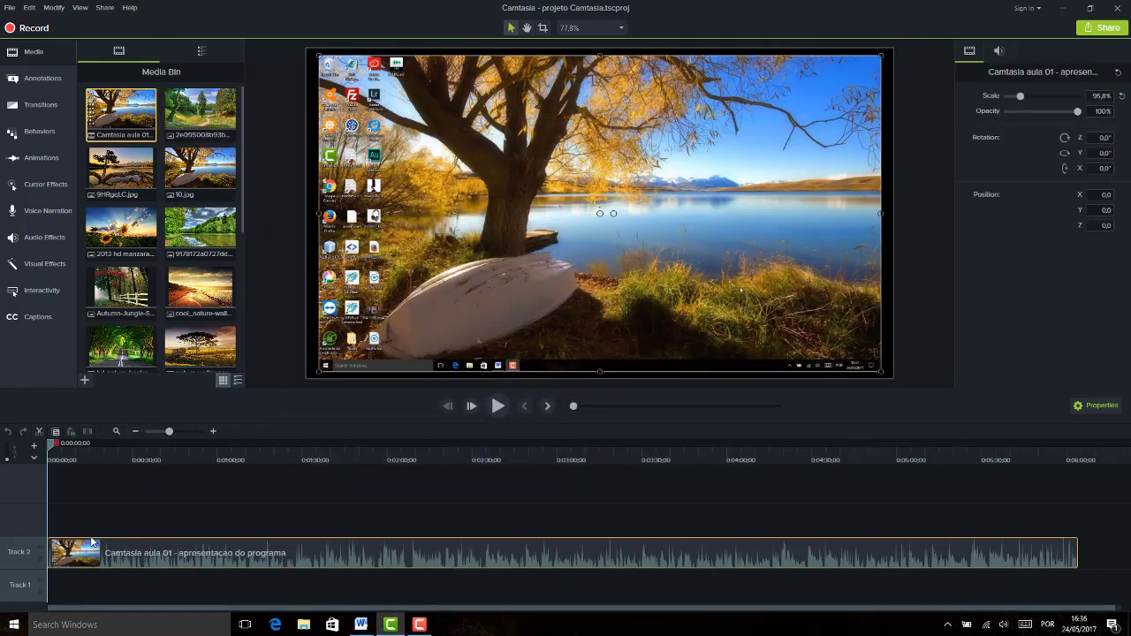
key(Delete)
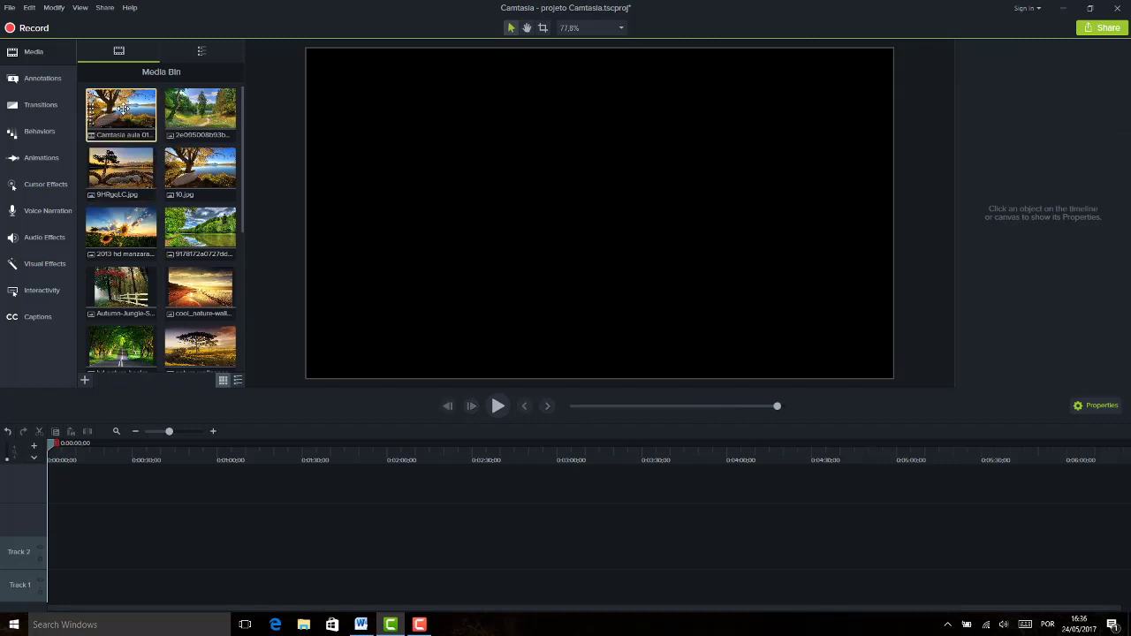
drag(124, 108, 44, 598)
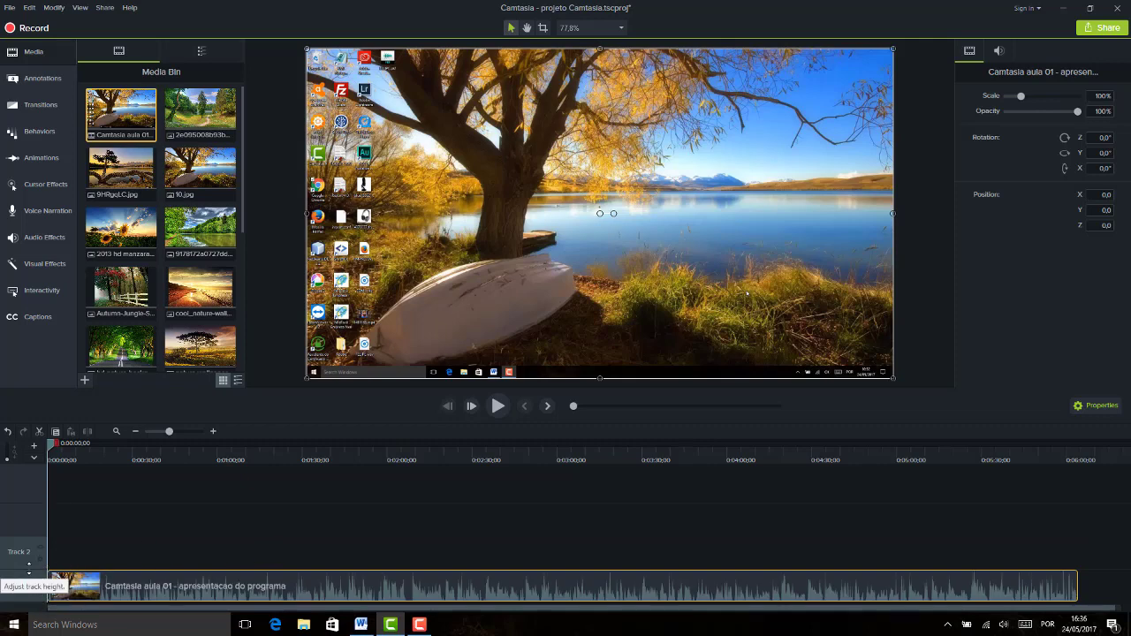
drag(28, 572, 26, 547)
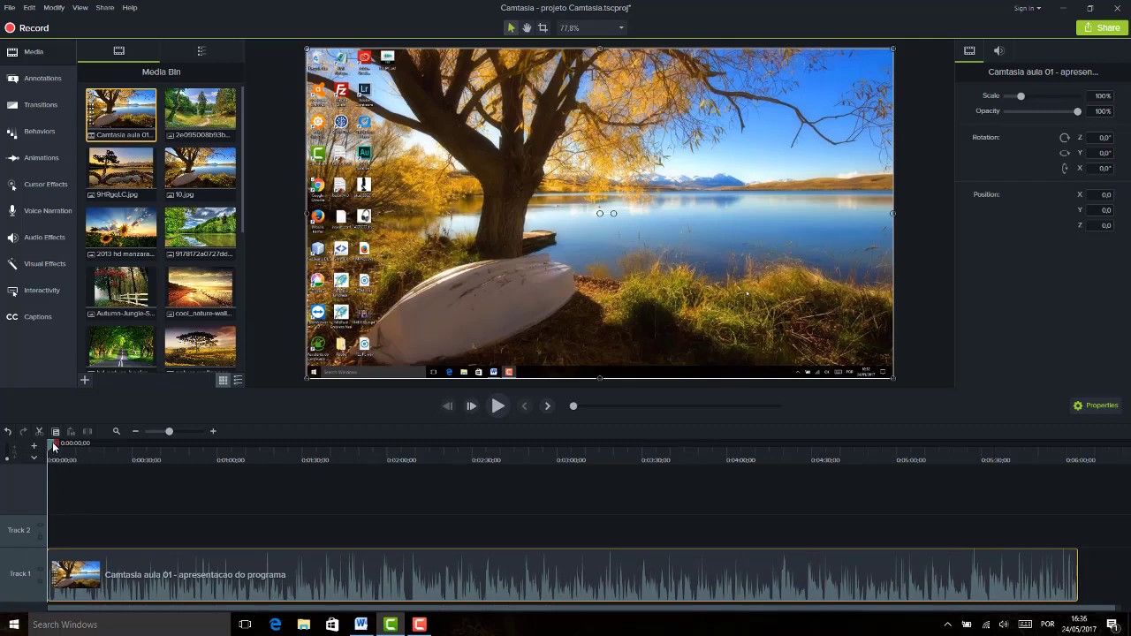
Step: Move the playhead to 0;05;05;15, shrink the clip to about 55% scale, and restore its scale to 100%
drag(52, 448, 912, 451)
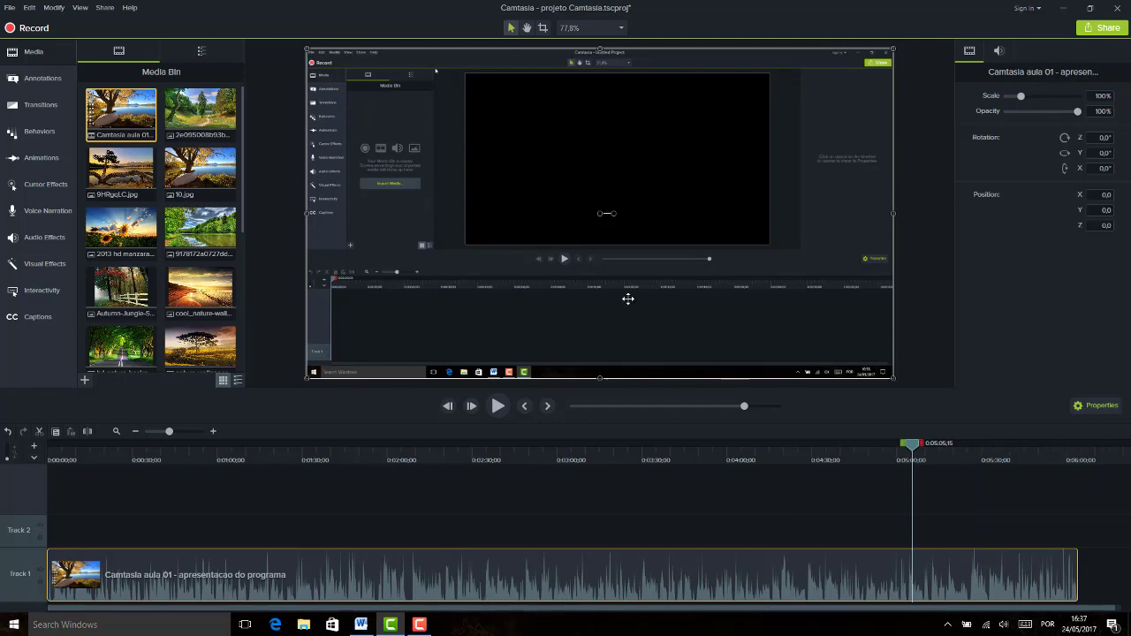
mouse_move(1021, 99)
mouse_down()
mouse_move(1052, 100)
mouse_move(1009, 101)
mouse_move(1018, 103)
mouse_up()
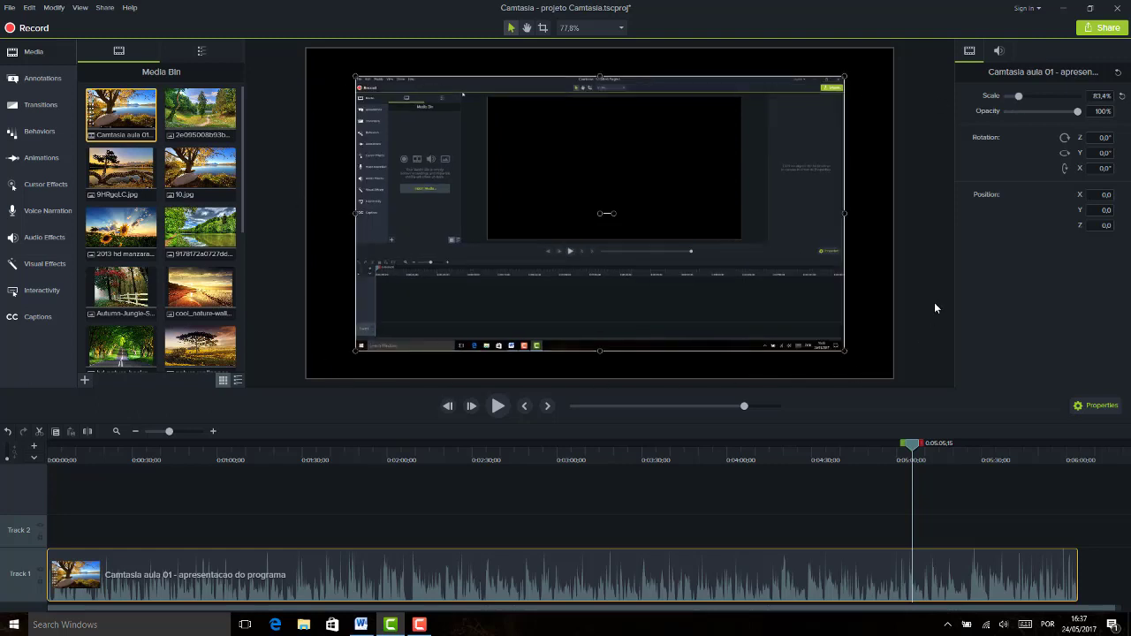
drag(1016, 99, 1015, 99)
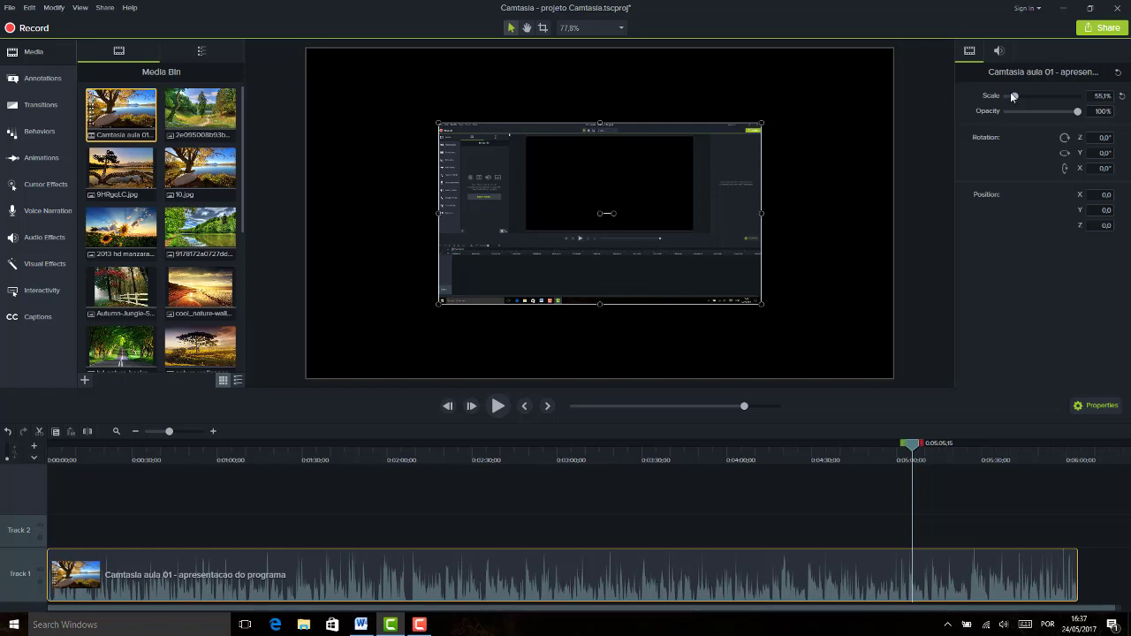
drag(1015, 99, 1021, 99)
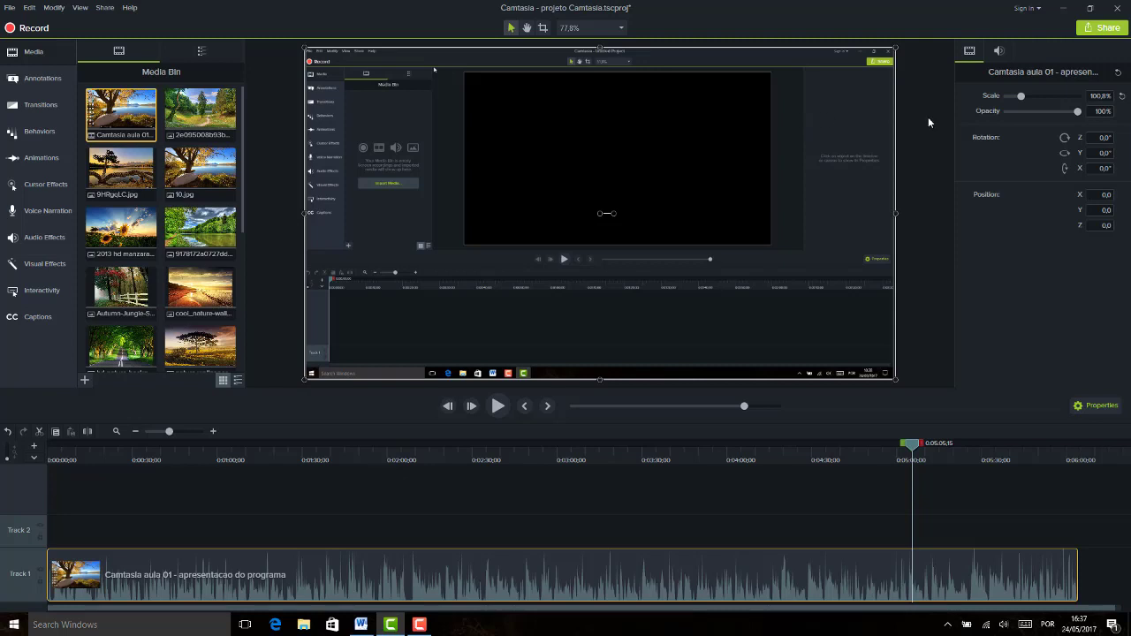
drag(1020, 99, 1022, 99)
click(1121, 96)
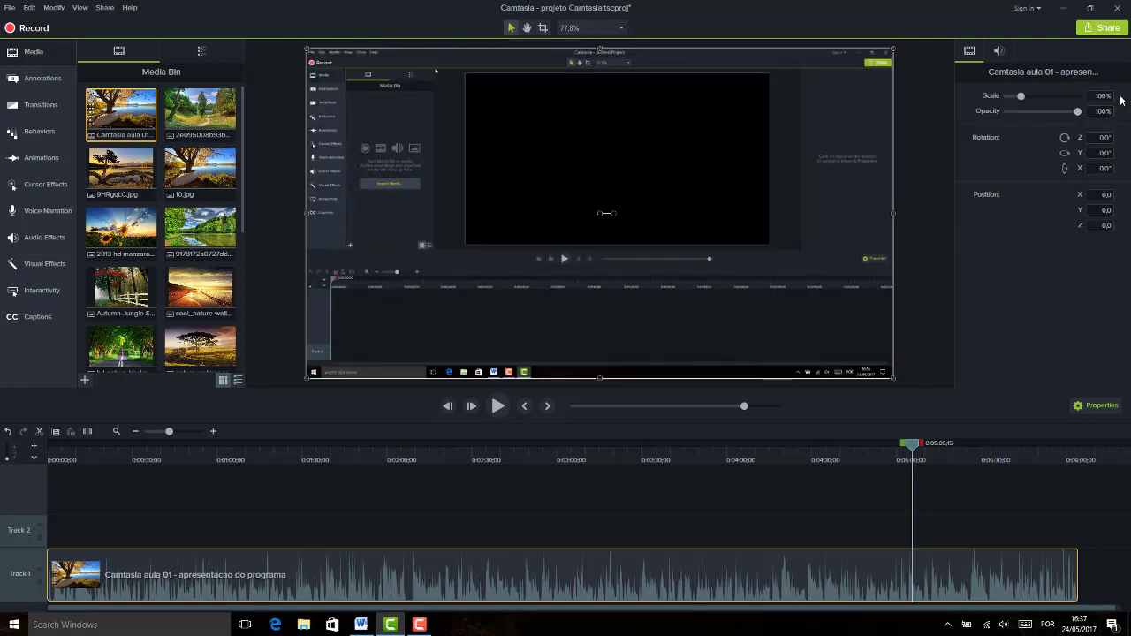
Step: Play the timeline briefly from about 0;01;15 and stop playback with the clip selected on the canvas
click(262, 461)
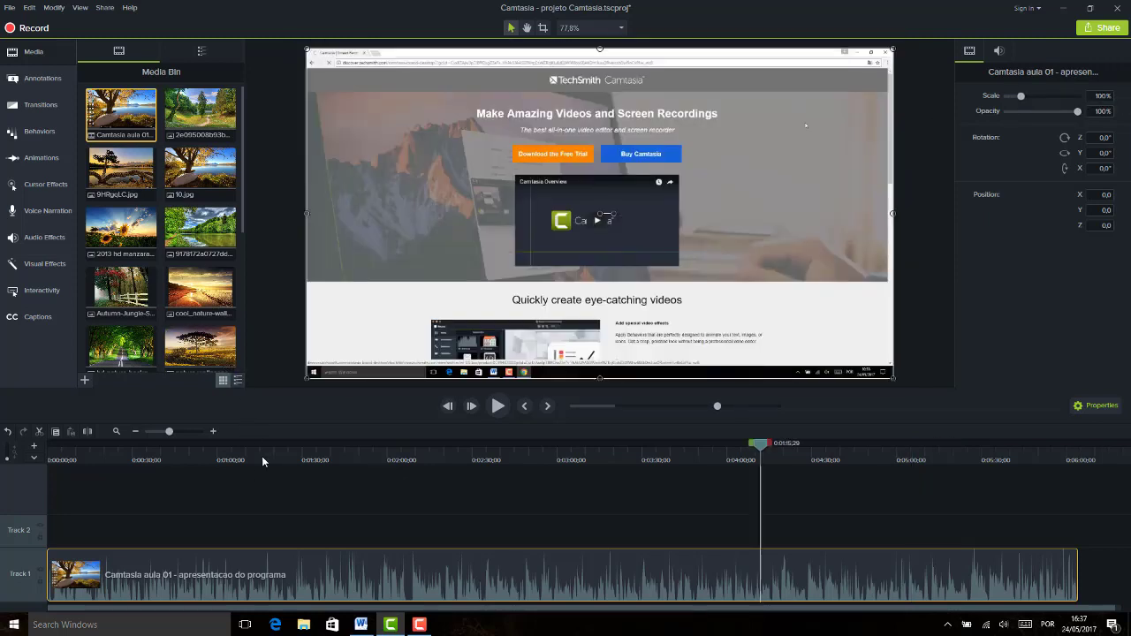
key(space)
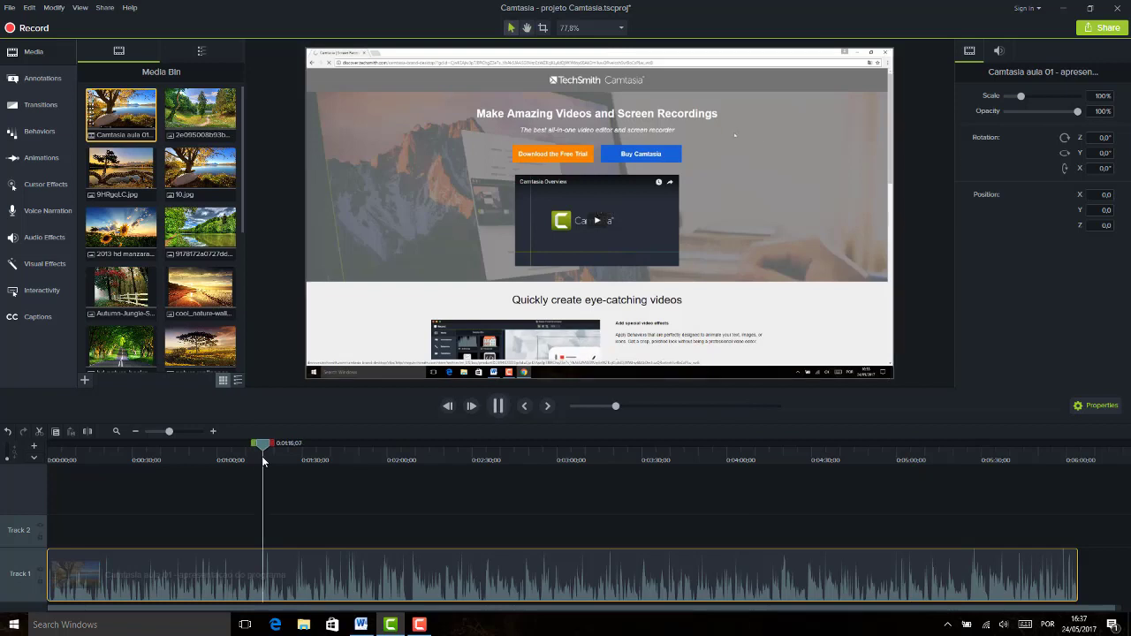
click(512, 205)
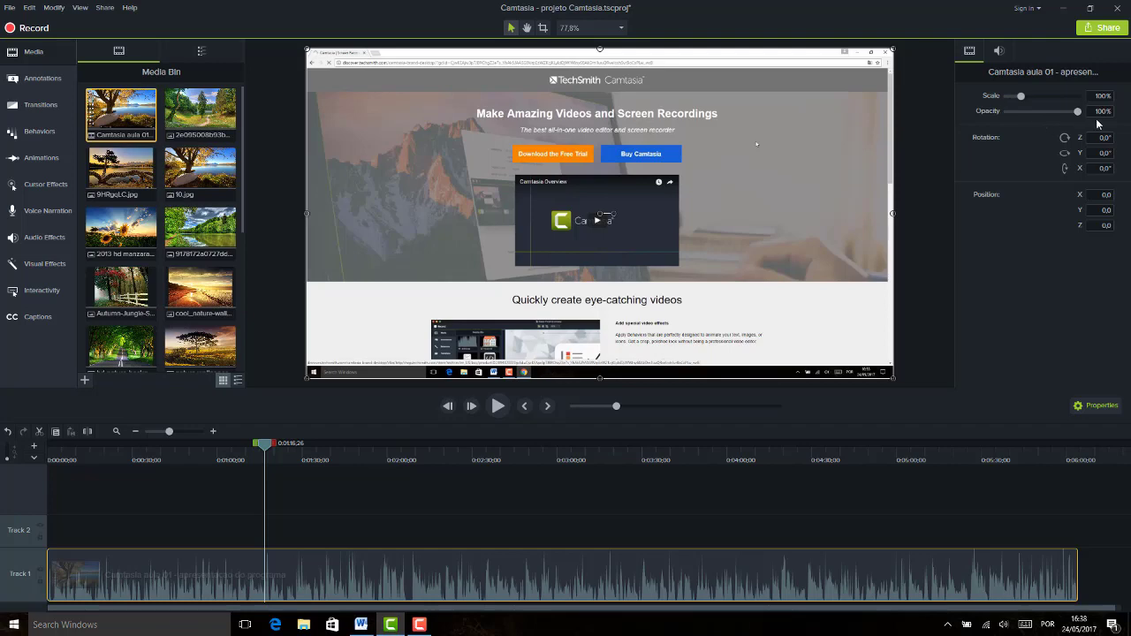
Step: Try the clip's opacity control, rotate the clip 90° about the Z axis, and set the rotation back to 0°
mouse_move(1079, 112)
mouse_down()
mouse_move(1010, 114)
mouse_move(1094, 113)
mouse_up()
click(1101, 138)
key(Return)
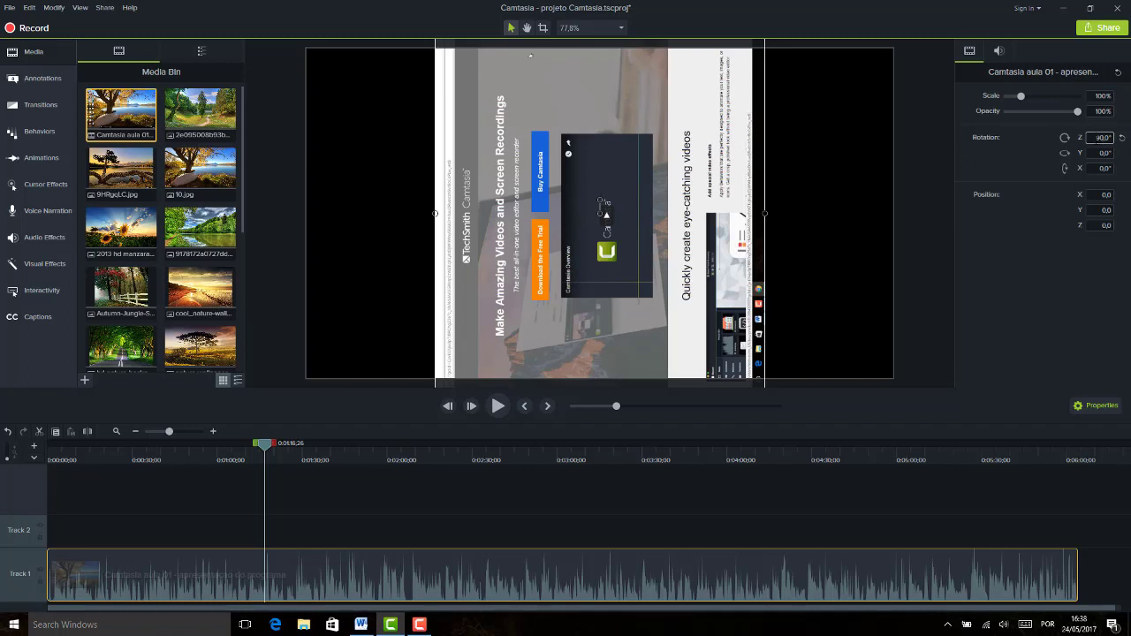
drag(1096, 138, 1123, 139)
text(0)
key(Return)
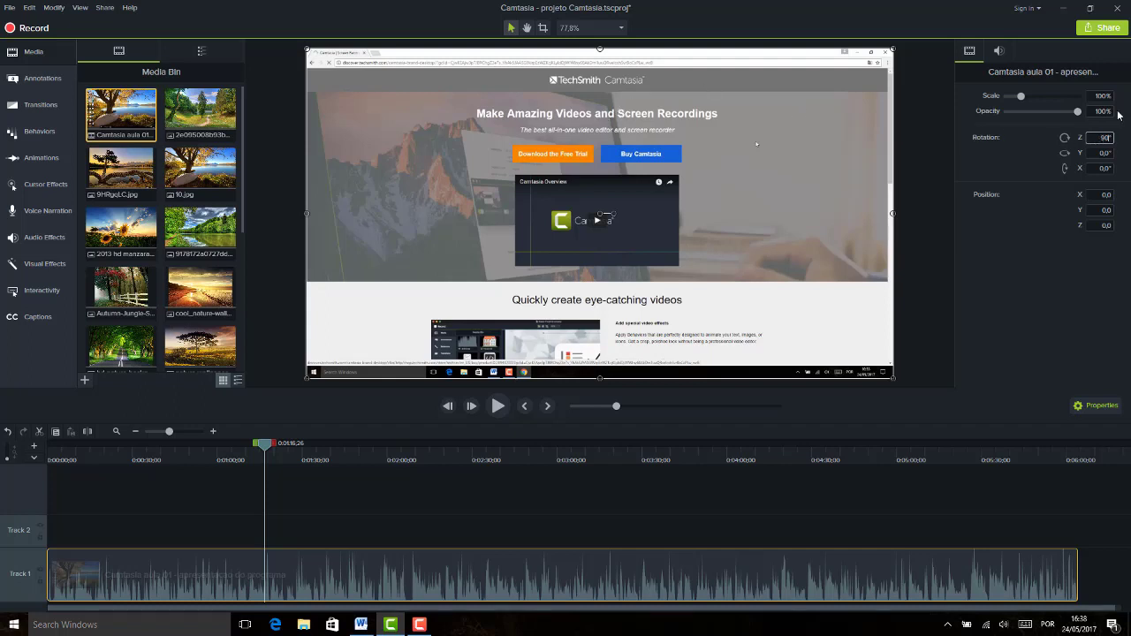
Step: Rotate the clip 90° about Z with a scale of 45.9%, and restore the scale to 100% and the rotation to 0°
key(Return)
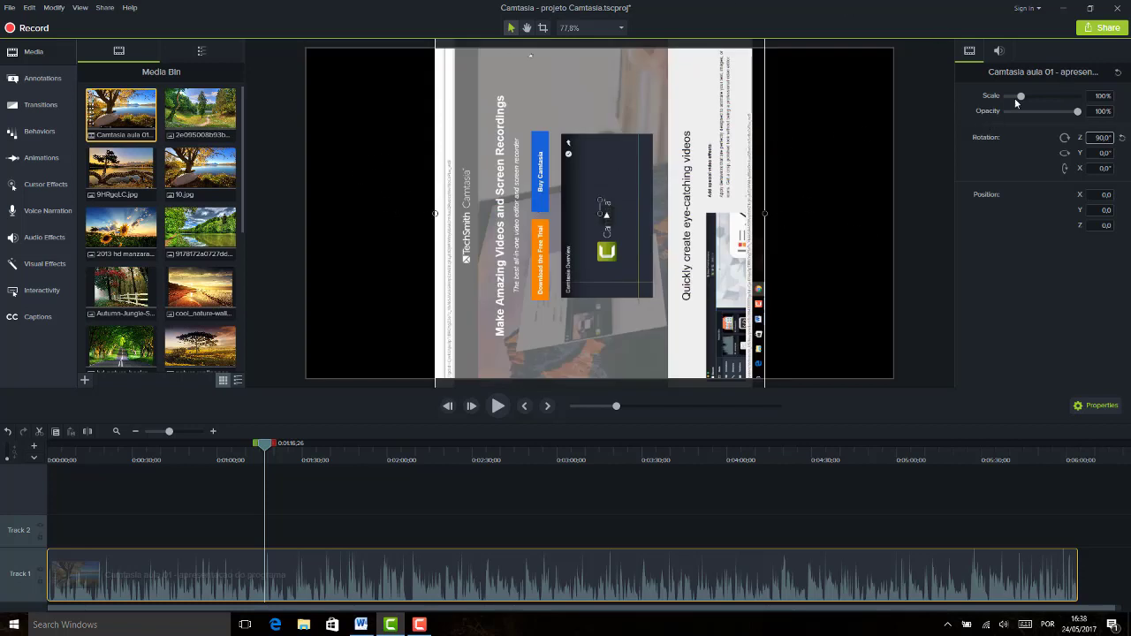
drag(1022, 99, 1014, 97)
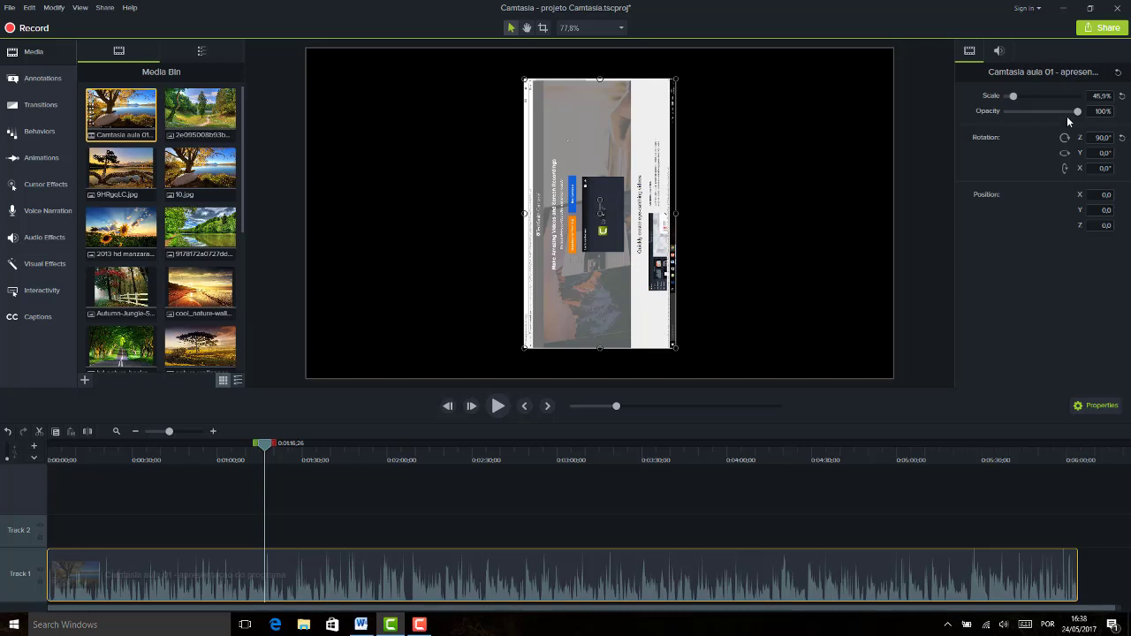
click(1122, 95)
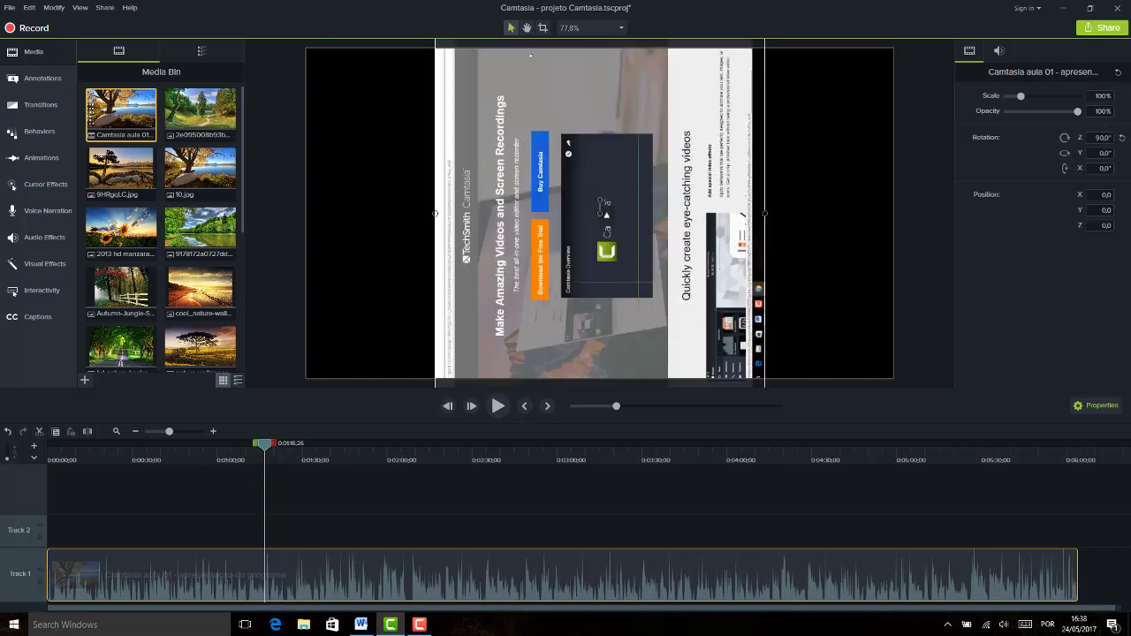
click(1101, 137)
text(0)
key(Return)
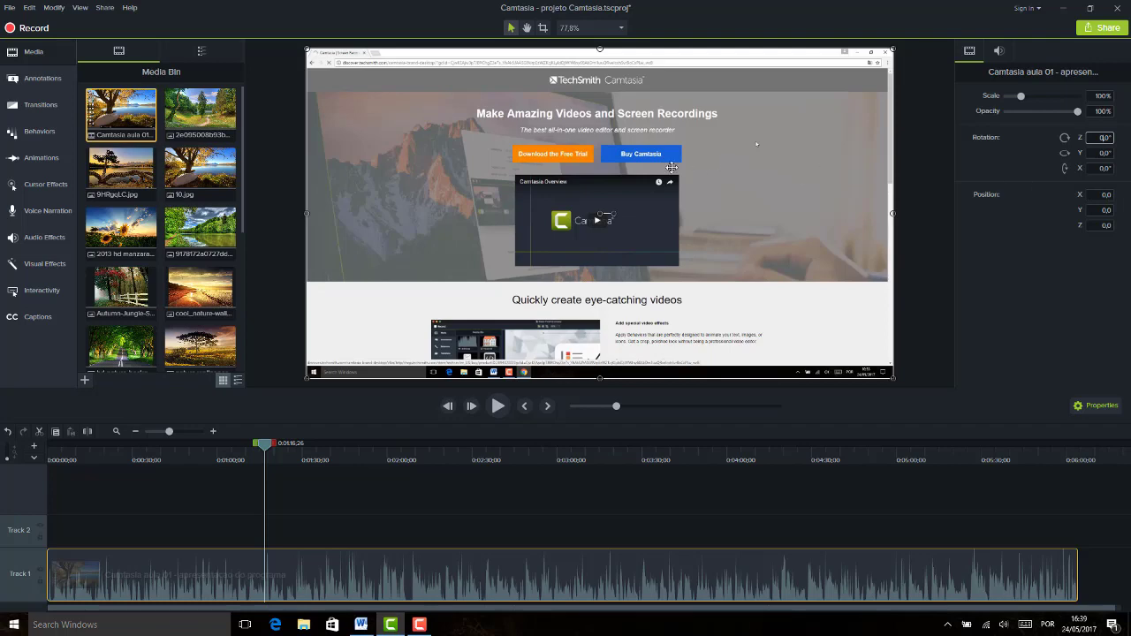
Step: Move the clip off-center on the canvas and reset its position to the origin
drag(661, 184, 619, 141)
click(1125, 196)
Step: Scrub to several points on the timeline and play short stretches from about 0;00;22 and 0;01;41
click(77, 460)
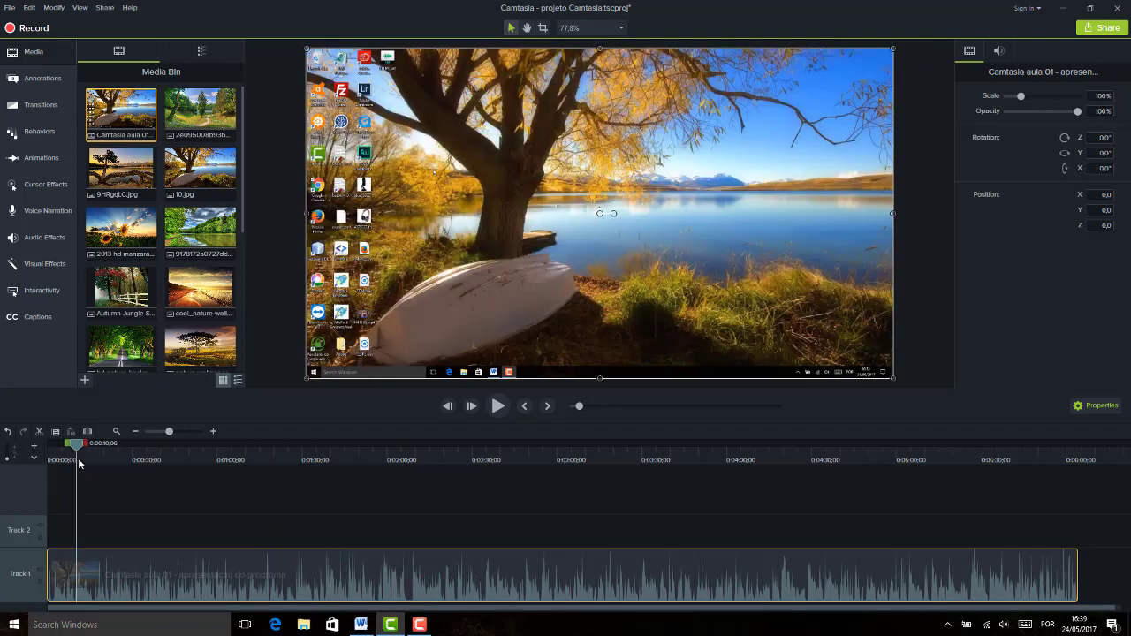
mouse_move(128, 460)
mouse_down()
mouse_move(131, 447)
mouse_move(255, 446)
mouse_move(112, 446)
mouse_up()
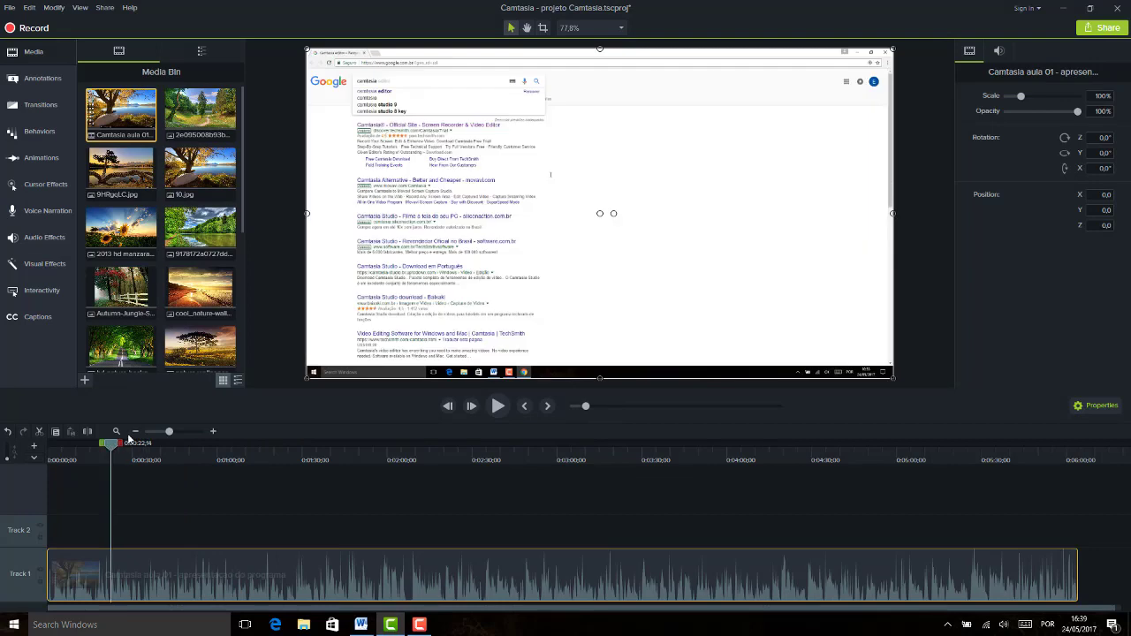
key(space)
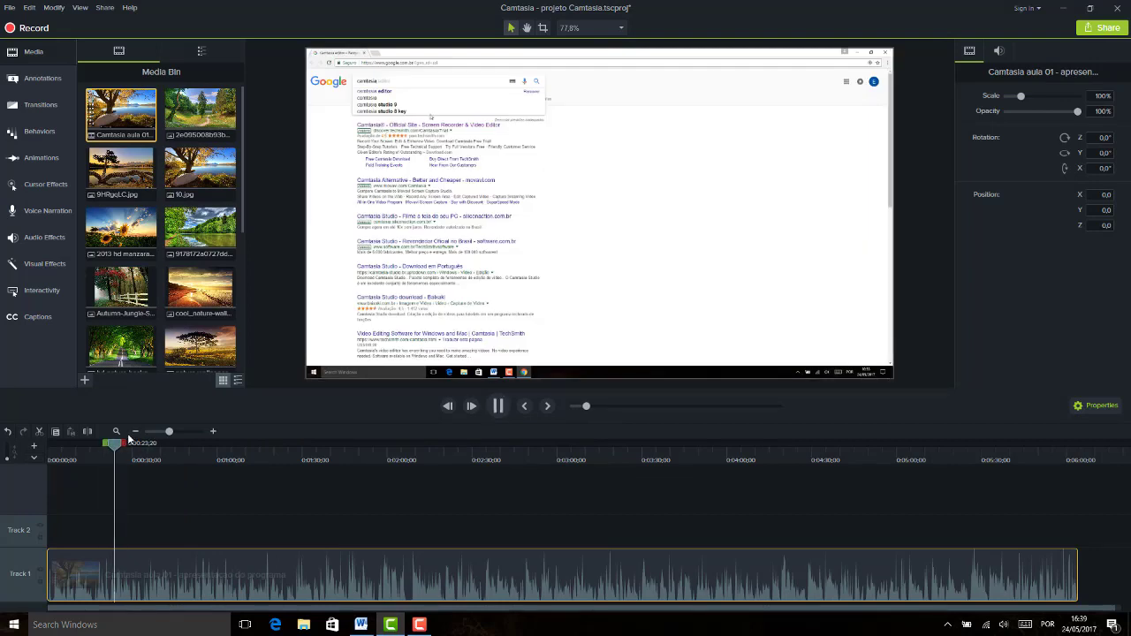
key(space)
click(334, 461)
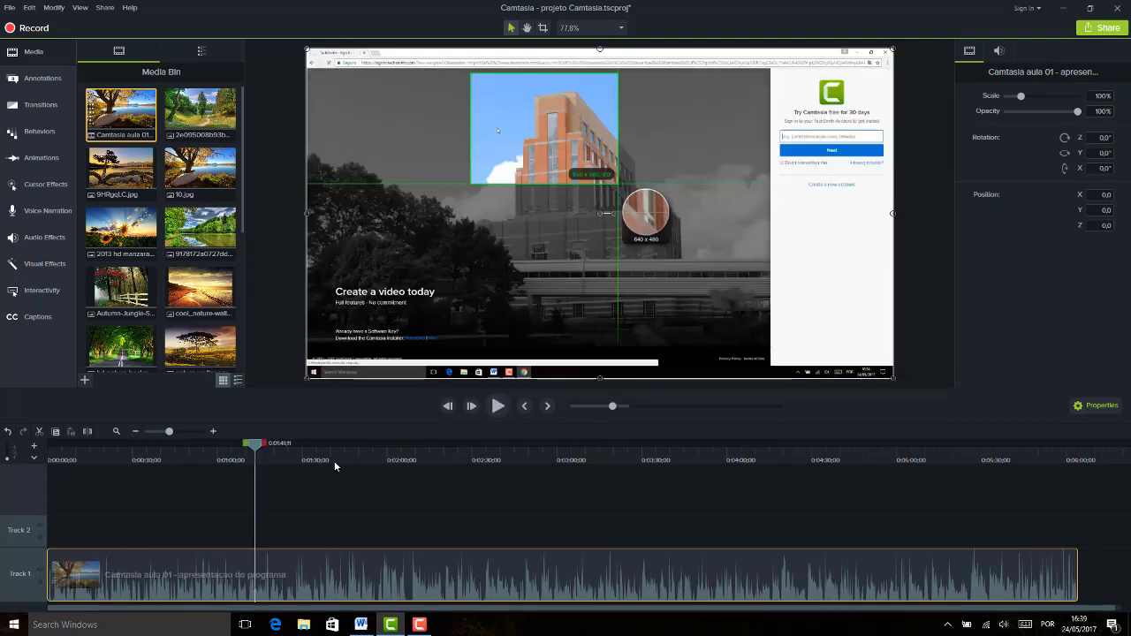
key(space)
key(space)
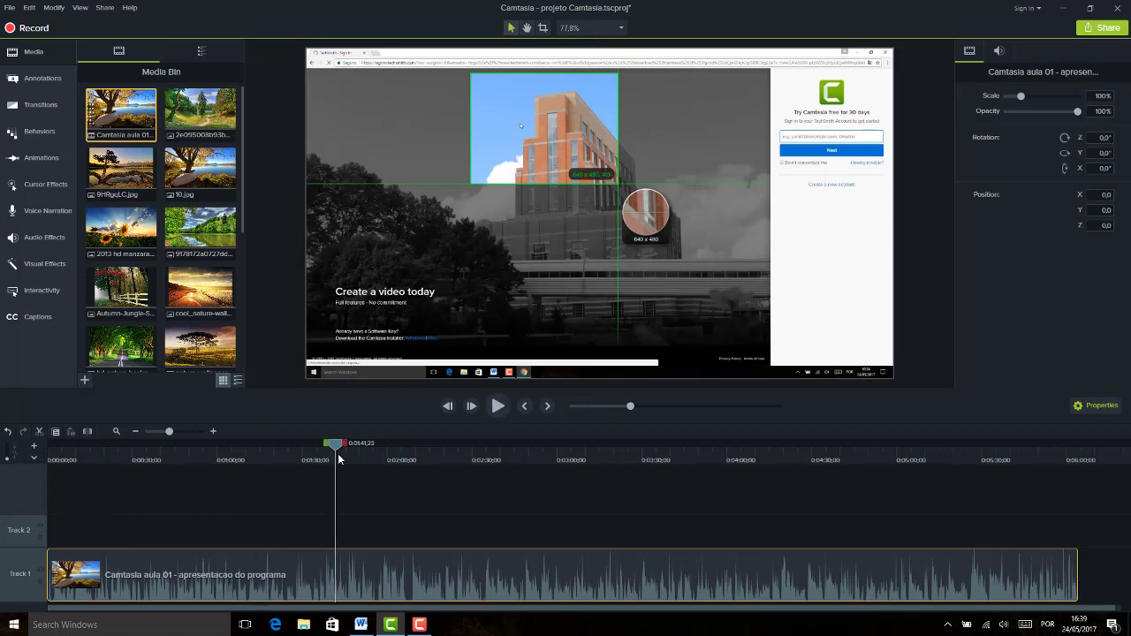
Step: Play the video from 0;01;41;23, pause it, and try the skip-back and skip-forward playback controls
click(500, 413)
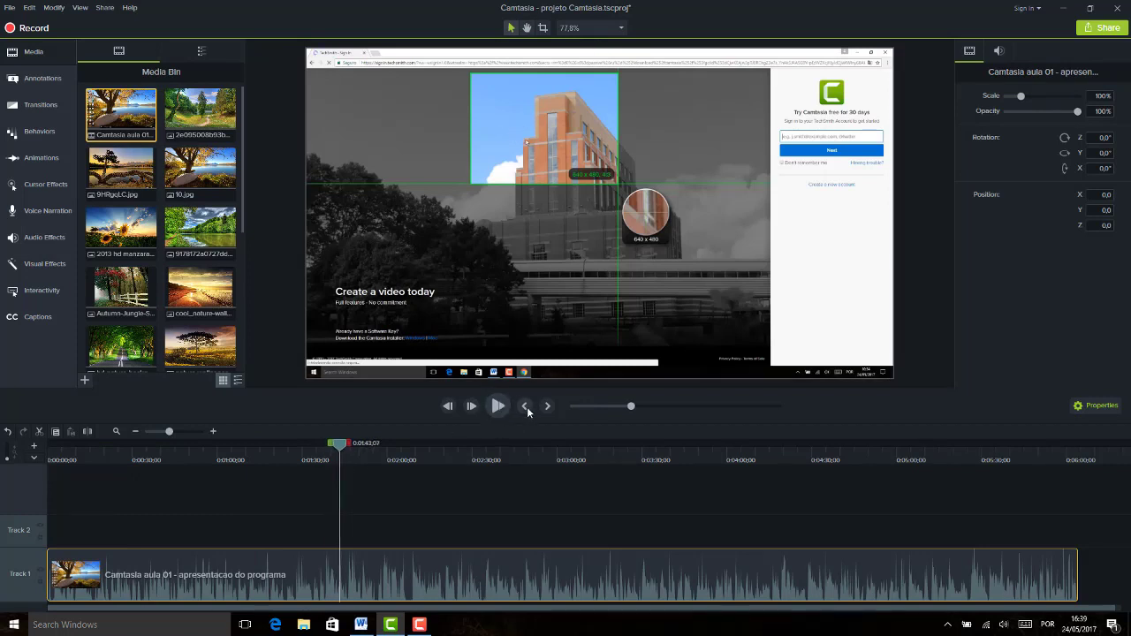
click(525, 408)
click(546, 408)
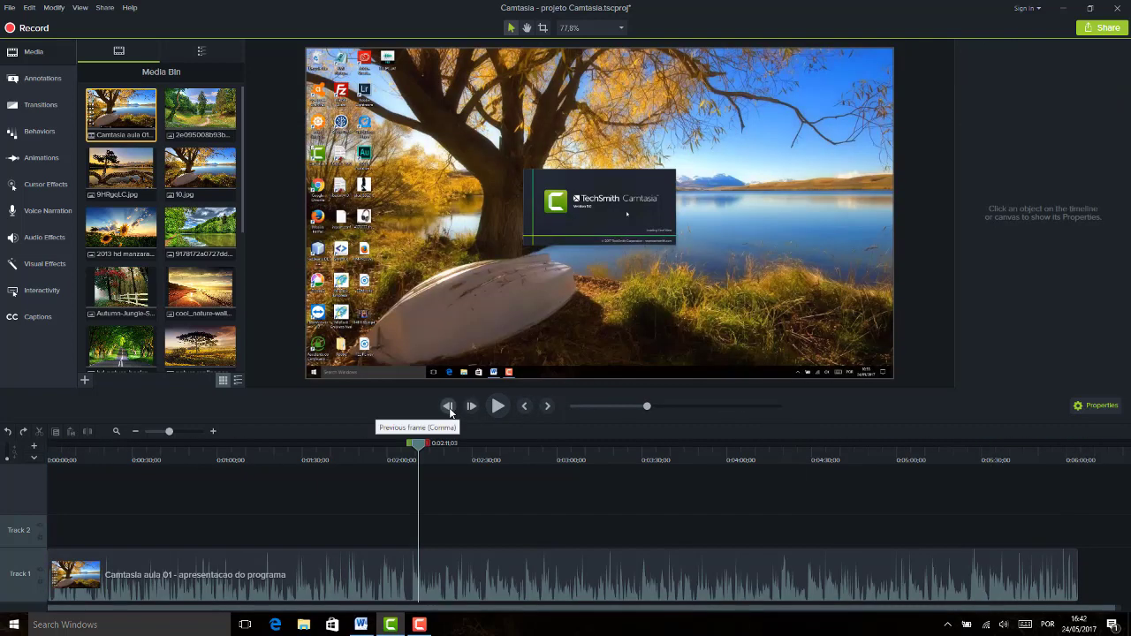
Step: Step the playhead backward frame by frame from 0;02;11;03 to about 0;02;08
click(449, 410)
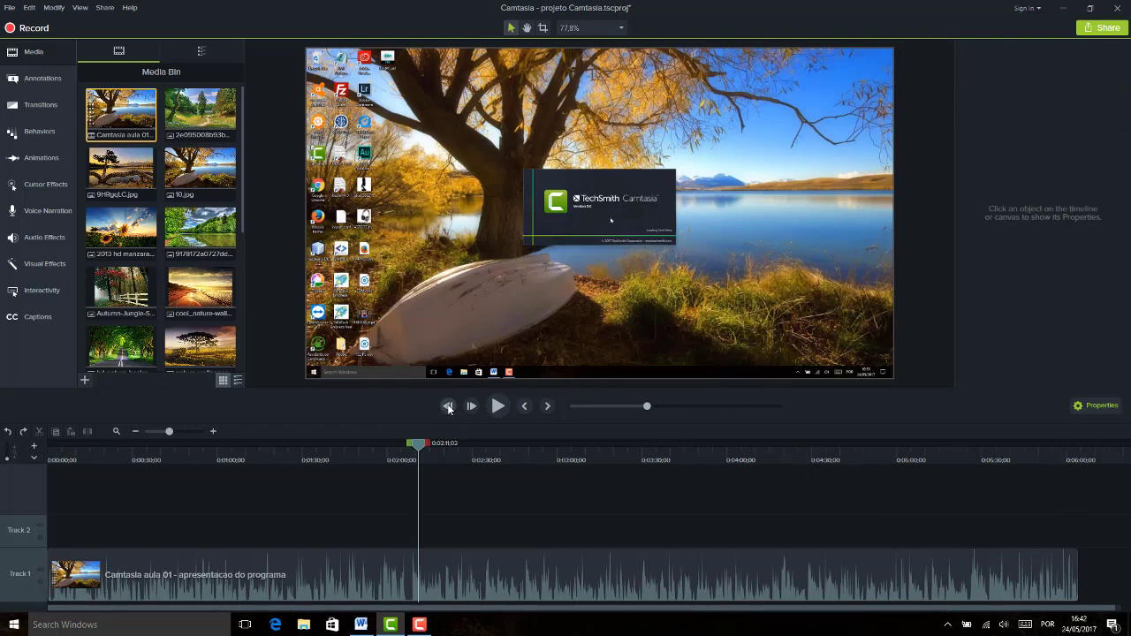
double_click(449, 409)
click(449, 408)
click(449, 409)
triple_click(449, 410)
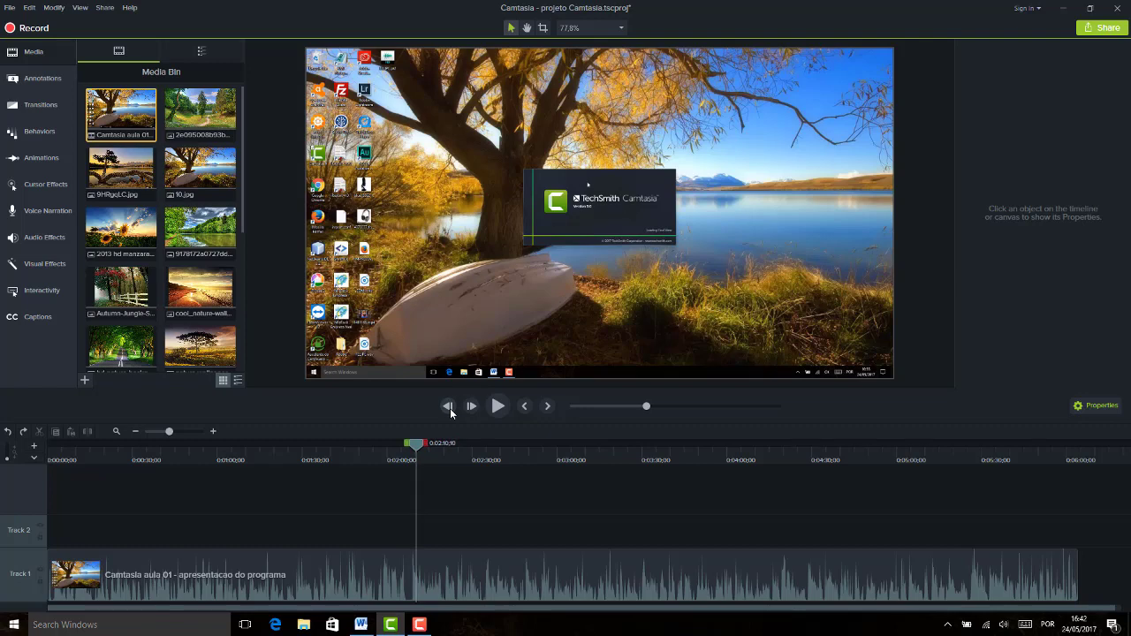
triple_click(450, 410)
triple_click(450, 411)
triple_click(450, 410)
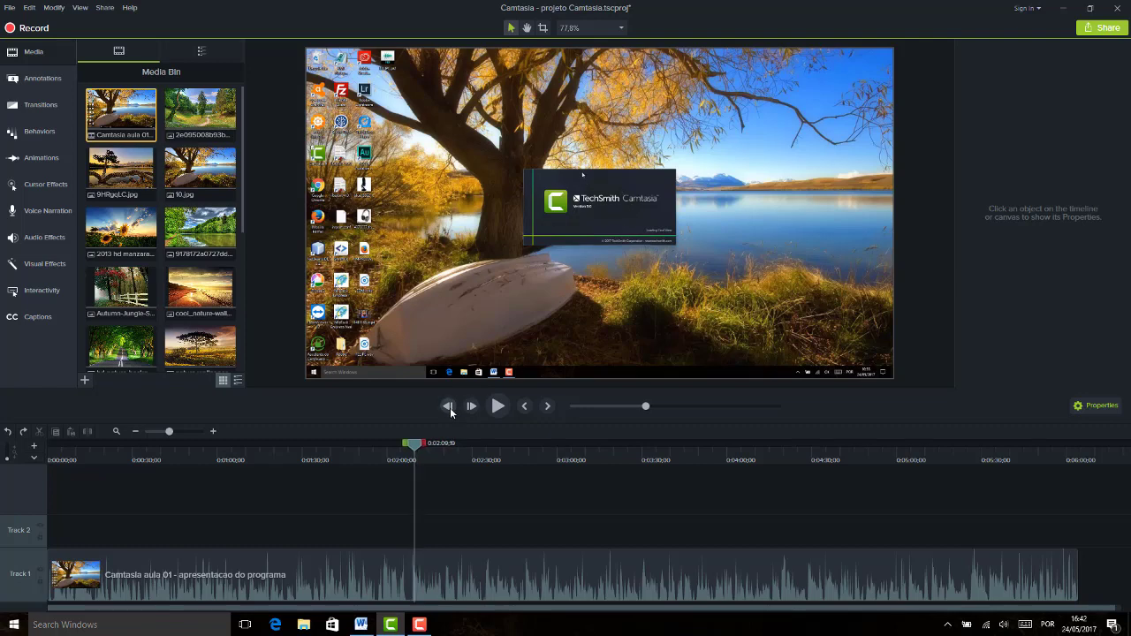
double_click(450, 410)
double_click(450, 411)
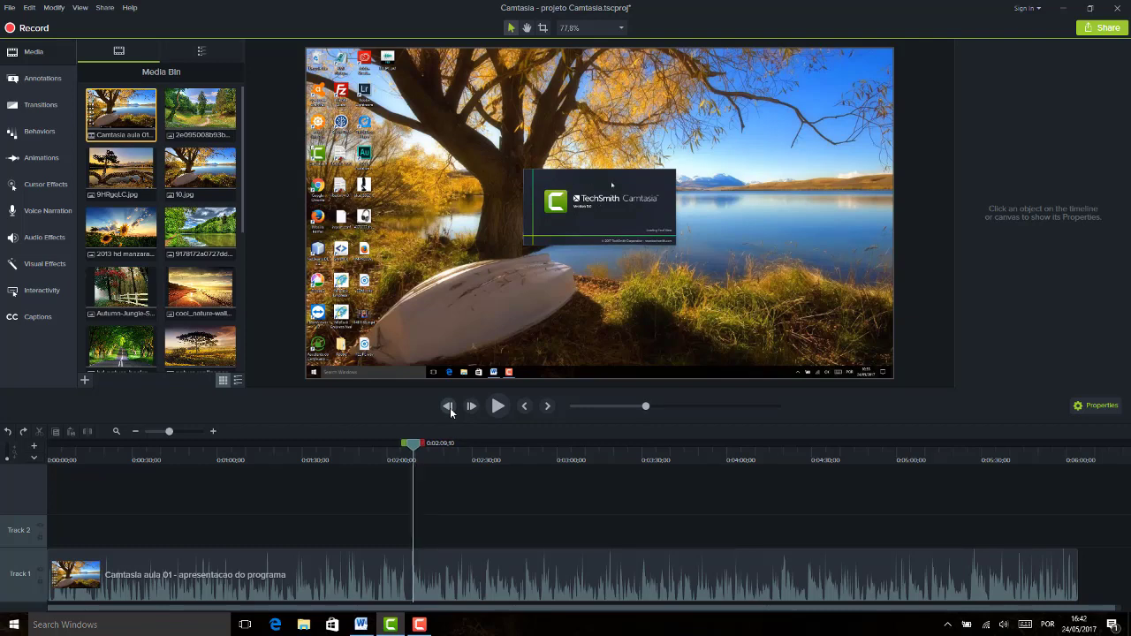
triple_click(450, 411)
triple_click(450, 410)
double_click(450, 411)
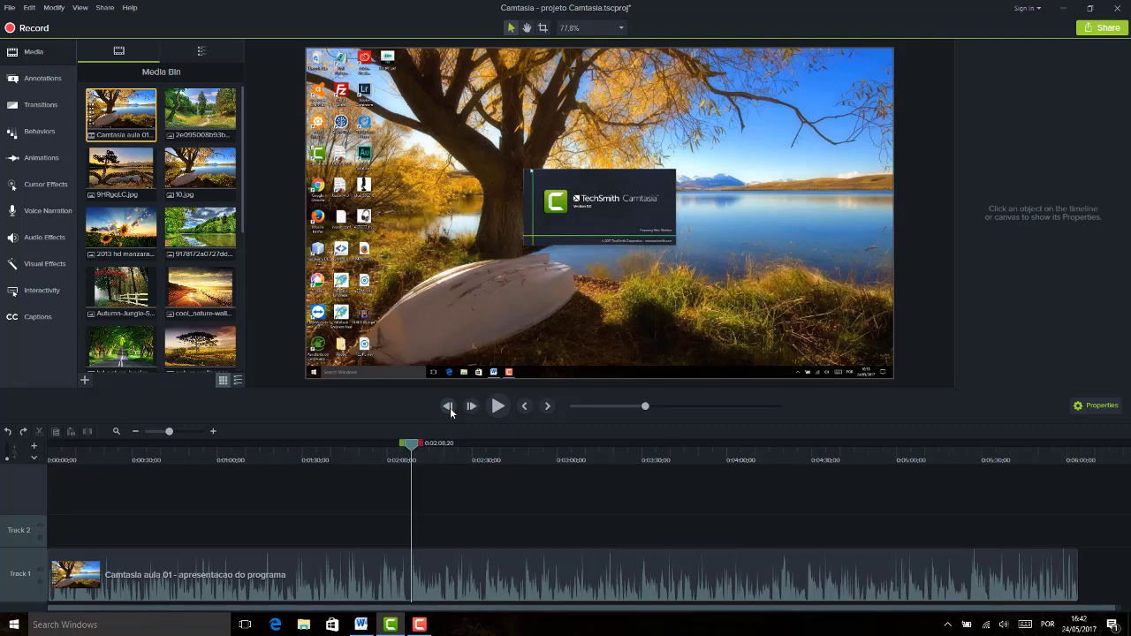
triple_click(450, 411)
triple_click(450, 410)
Step: Step the playhead forward a few frames, move it to about 0;02;55, and advance frame by frame to 0;02;56;00
triple_click(473, 408)
click(543, 449)
click(472, 407)
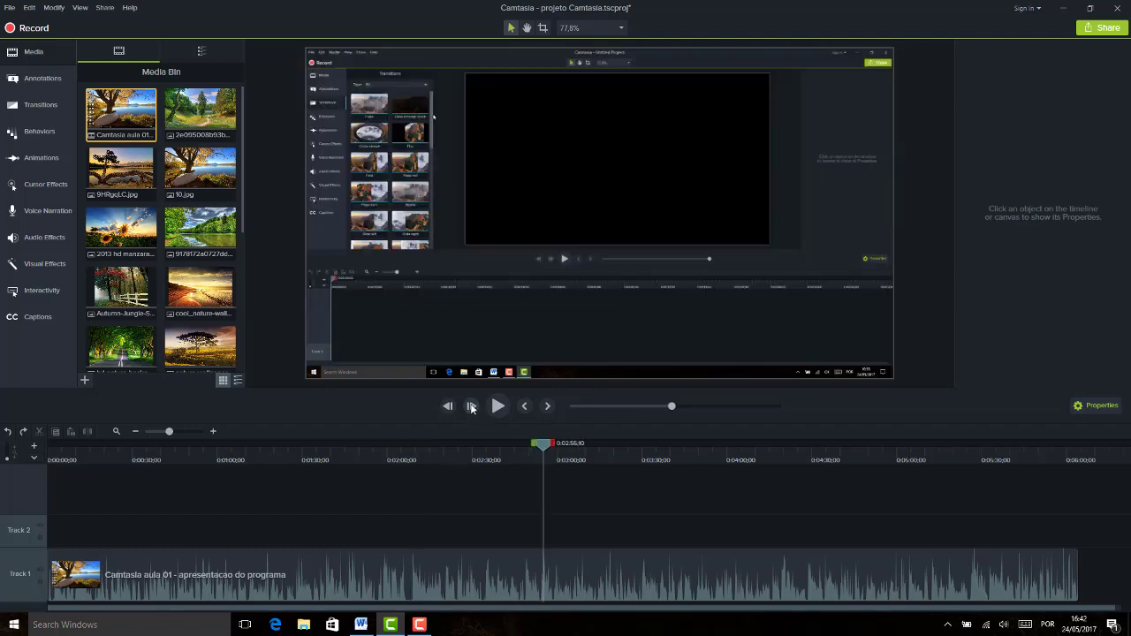
double_click(471, 407)
triple_click(471, 407)
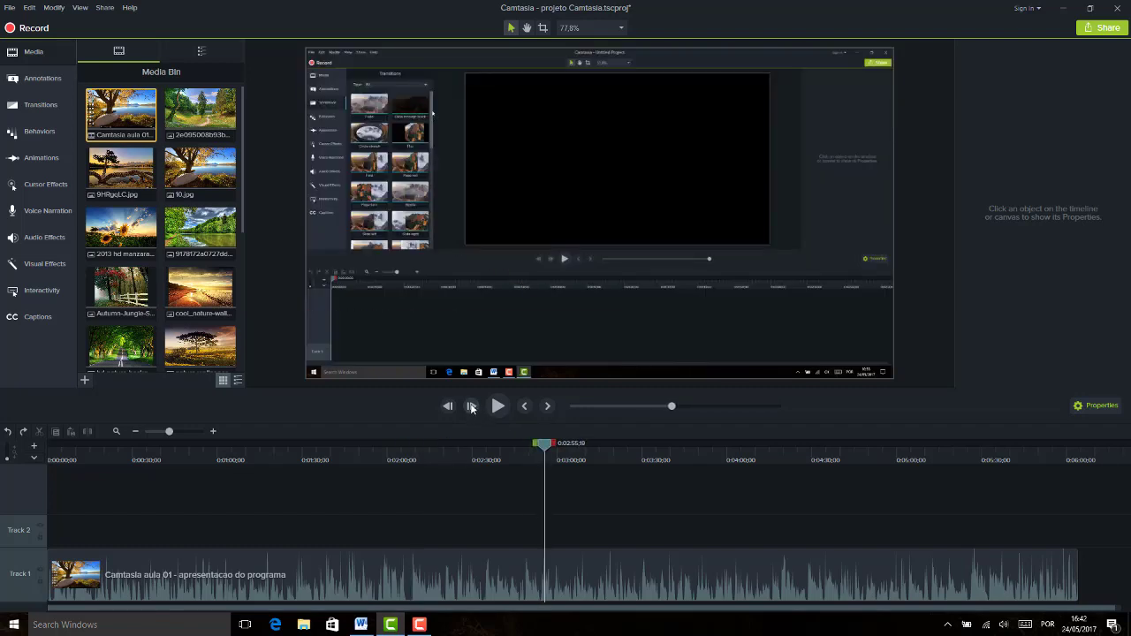
triple_click(471, 407)
triple_click(471, 407)
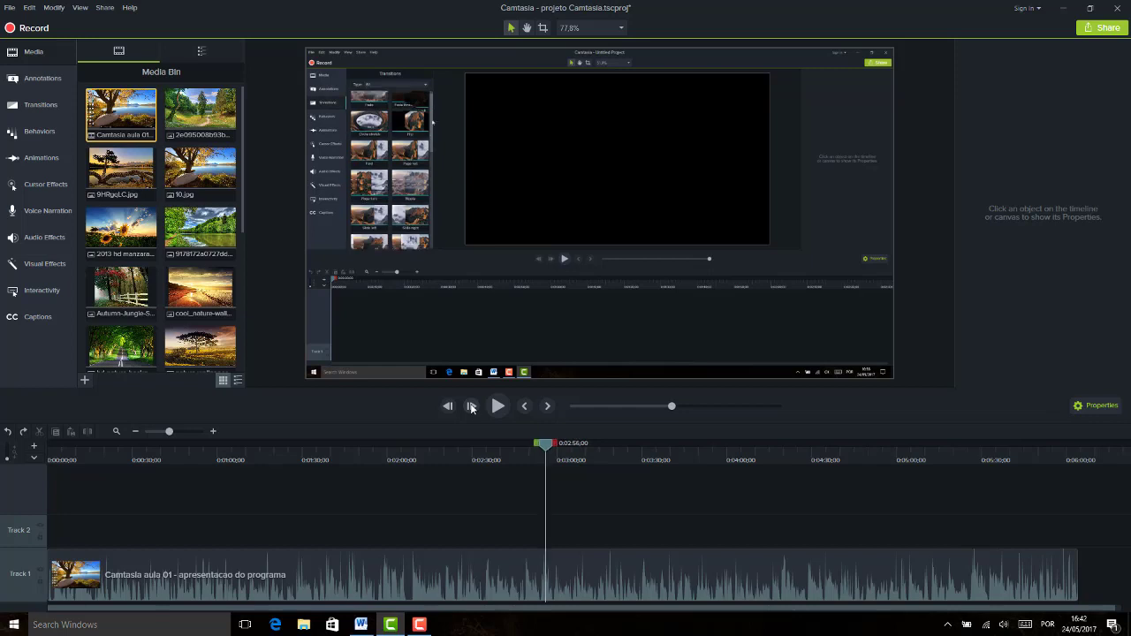
Step: Advance the playhead frame by frame from 0;02;56;00 to just past 0;02;57;15
triple_click(472, 408)
triple_click(471, 407)
double_click(471, 407)
double_click(471, 408)
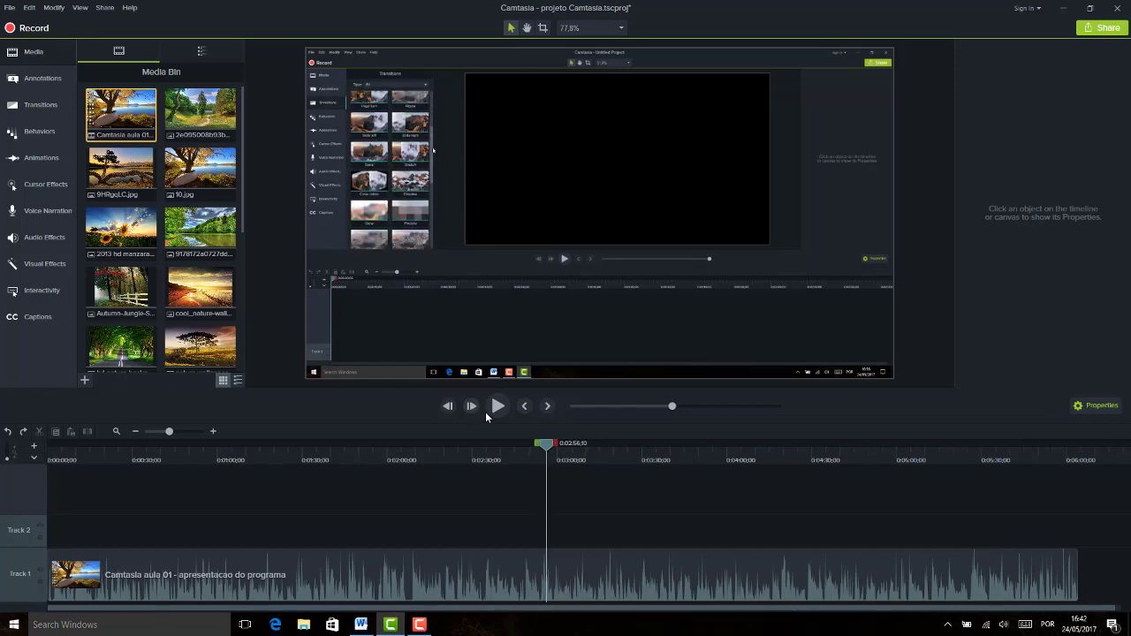
click(471, 408)
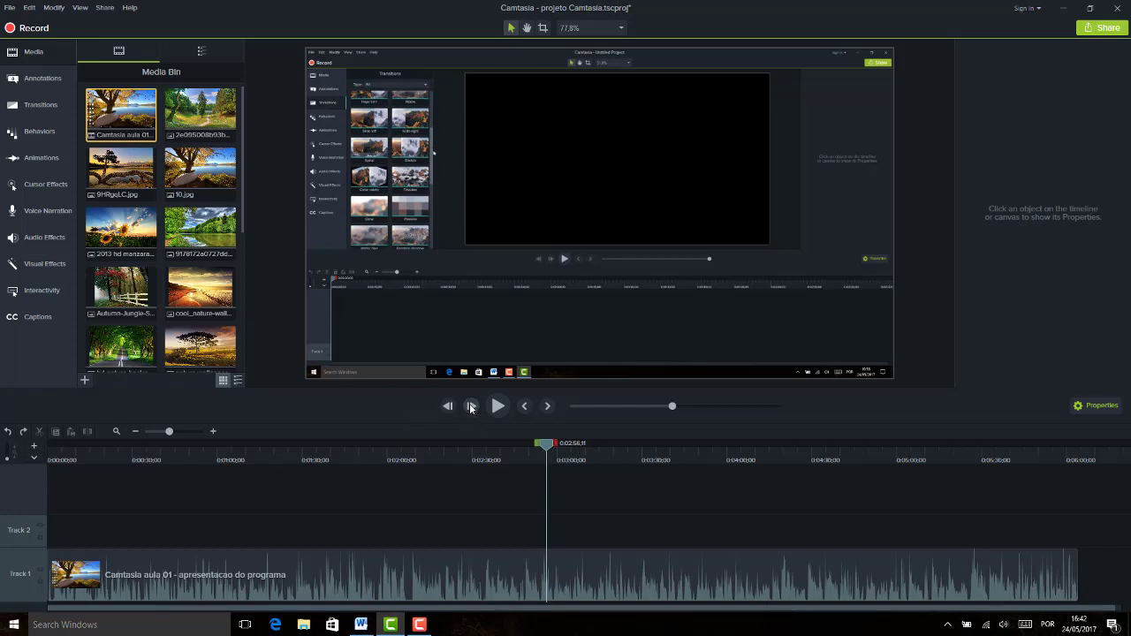
double_click(471, 408)
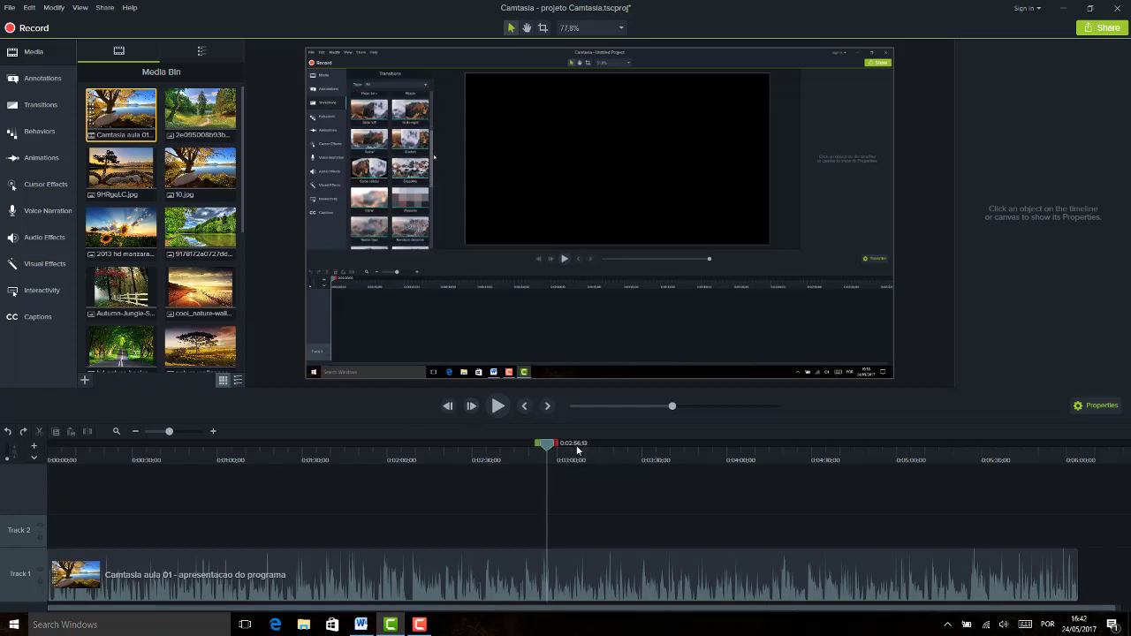
click(473, 407)
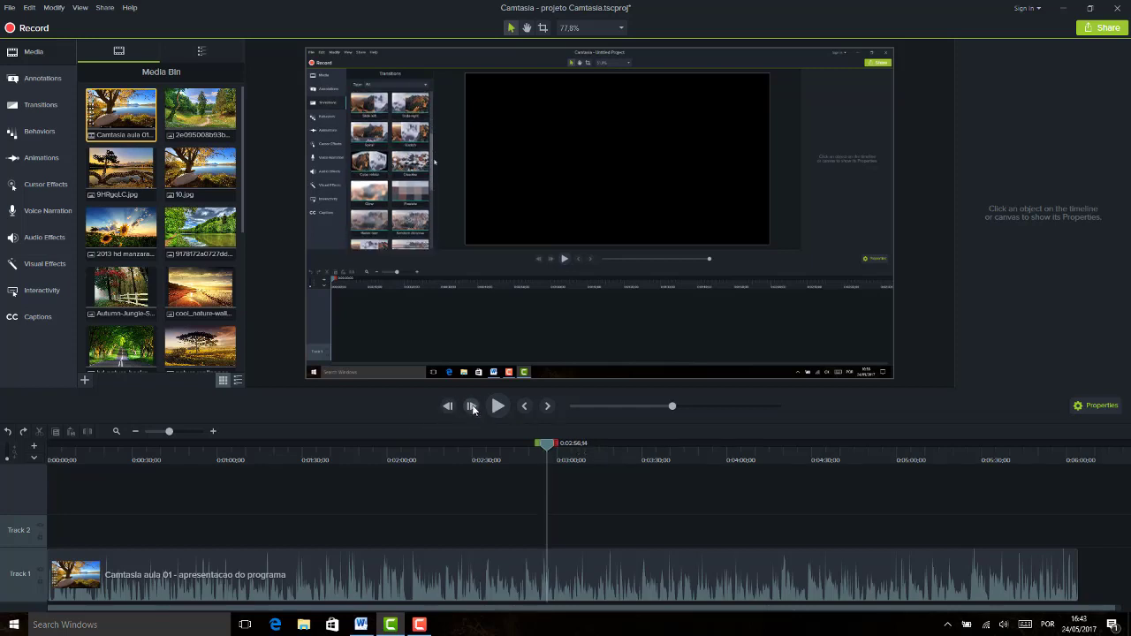
click(473, 407)
click(473, 408)
click(473, 407)
click(473, 408)
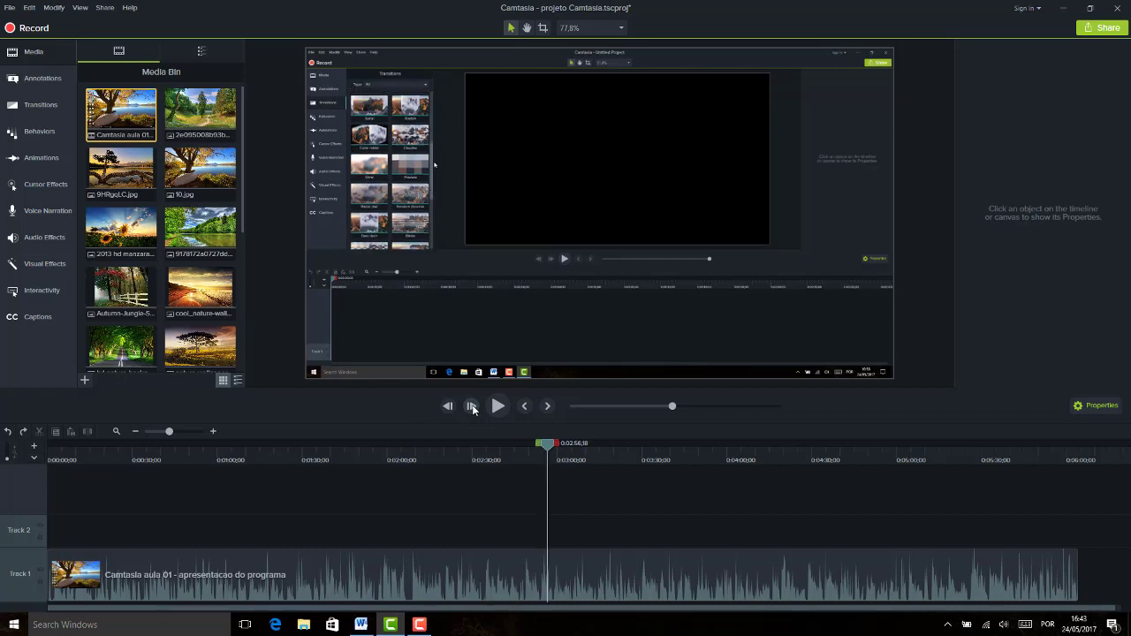
click(473, 408)
click(473, 408)
click(473, 407)
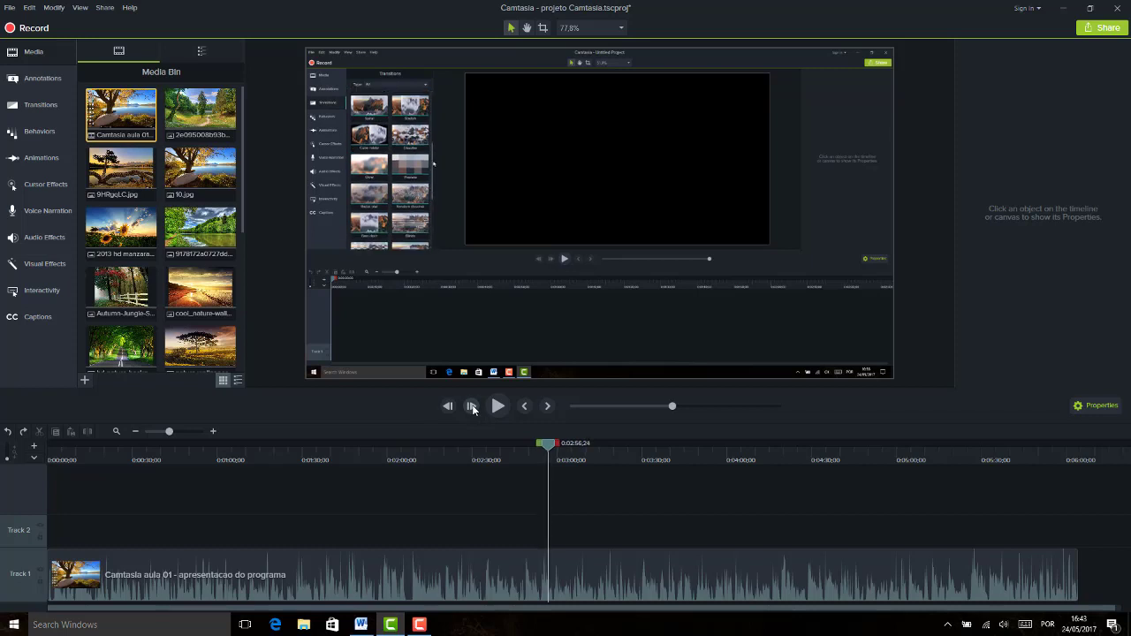
click(473, 408)
click(473, 407)
click(473, 407)
click(473, 407)
click(473, 408)
click(473, 408)
click(473, 407)
click(473, 407)
click(473, 408)
click(473, 408)
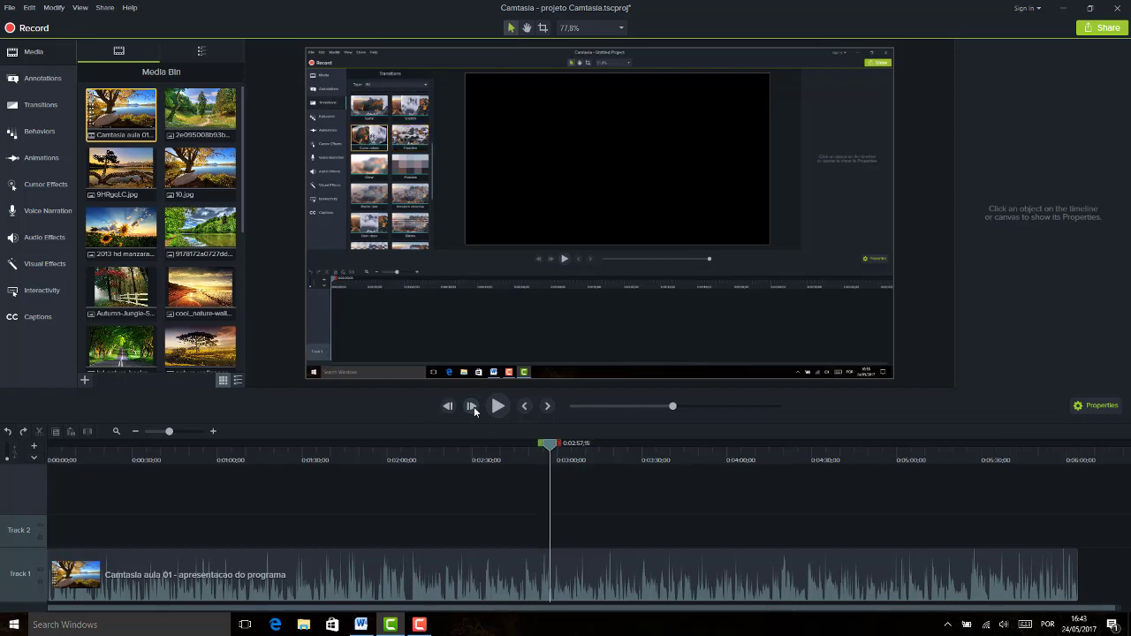
click(473, 408)
click(473, 408)
click(473, 407)
click(473, 408)
Step: Scrub the lesson video to about 0;02;27, ahead to 0;03;07, and back to 0;02;34
click(465, 454)
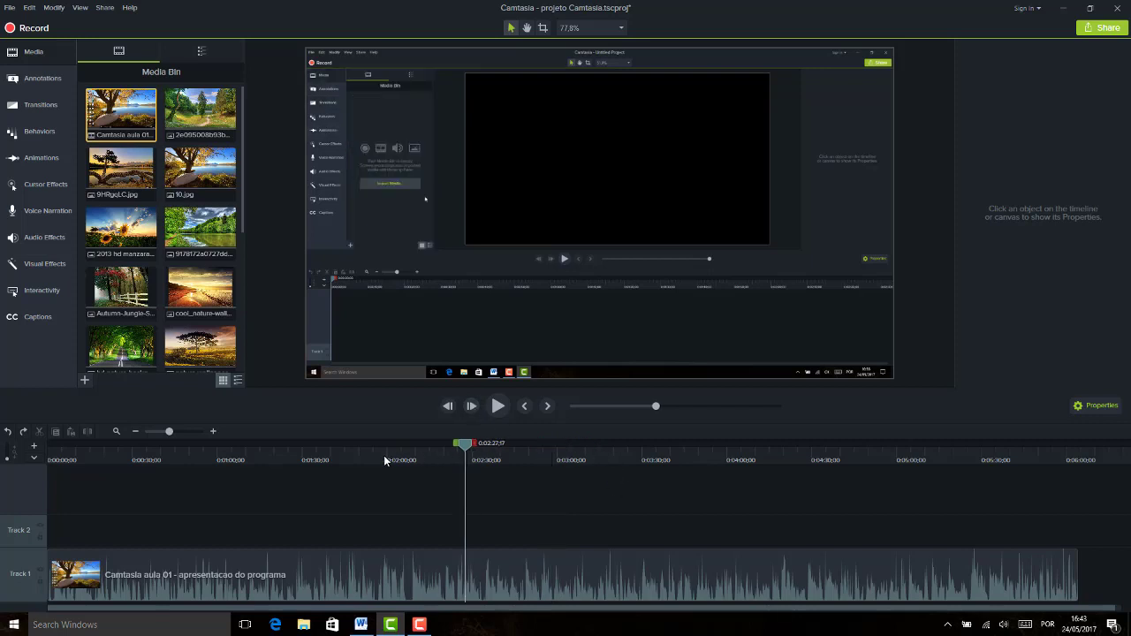
drag(386, 460, 578, 454)
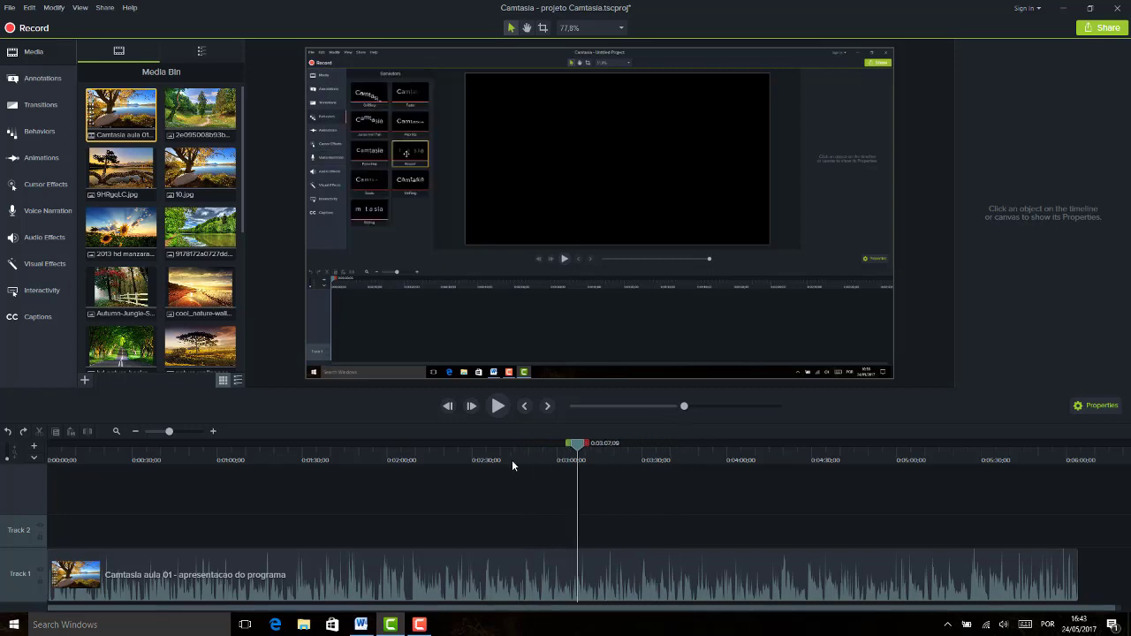
click(485, 459)
Step: Delete the lesson video clip from Track 1
click(568, 566)
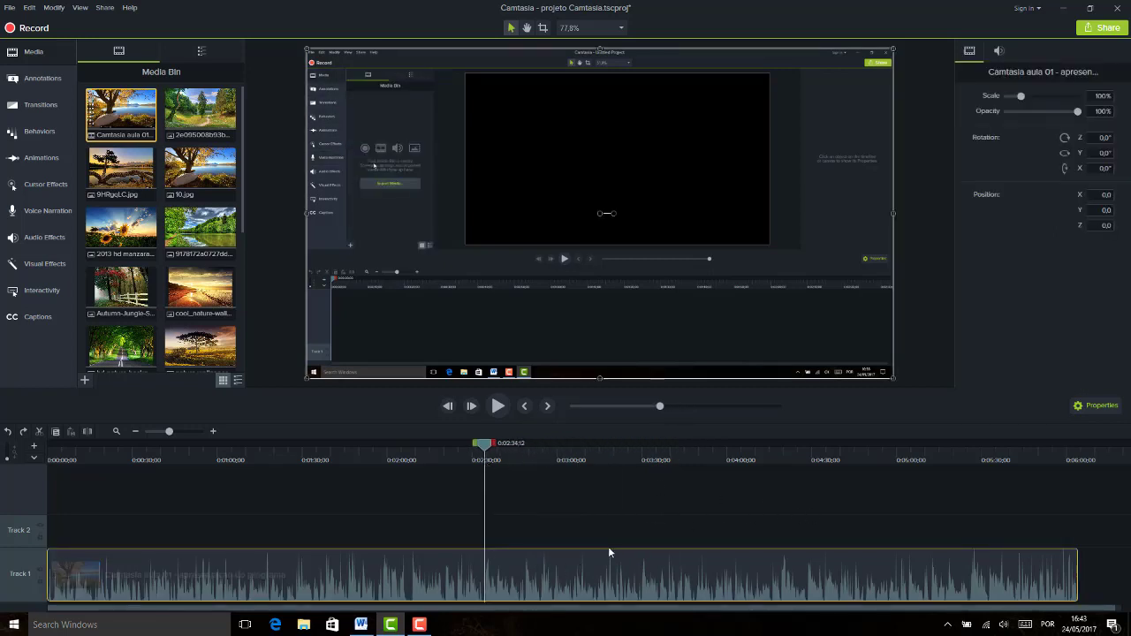
key(Delete)
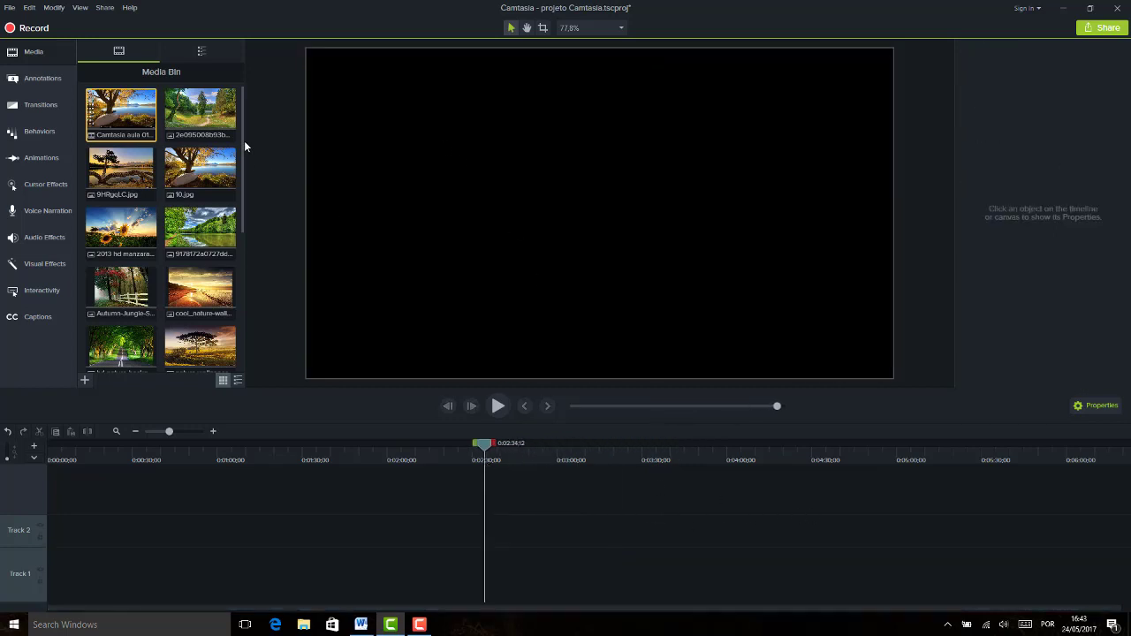
Step: Select the nine nature images from 2e095008b93b to nature wallpaper in the media bin and place them at the start of Track 1
key(Right)
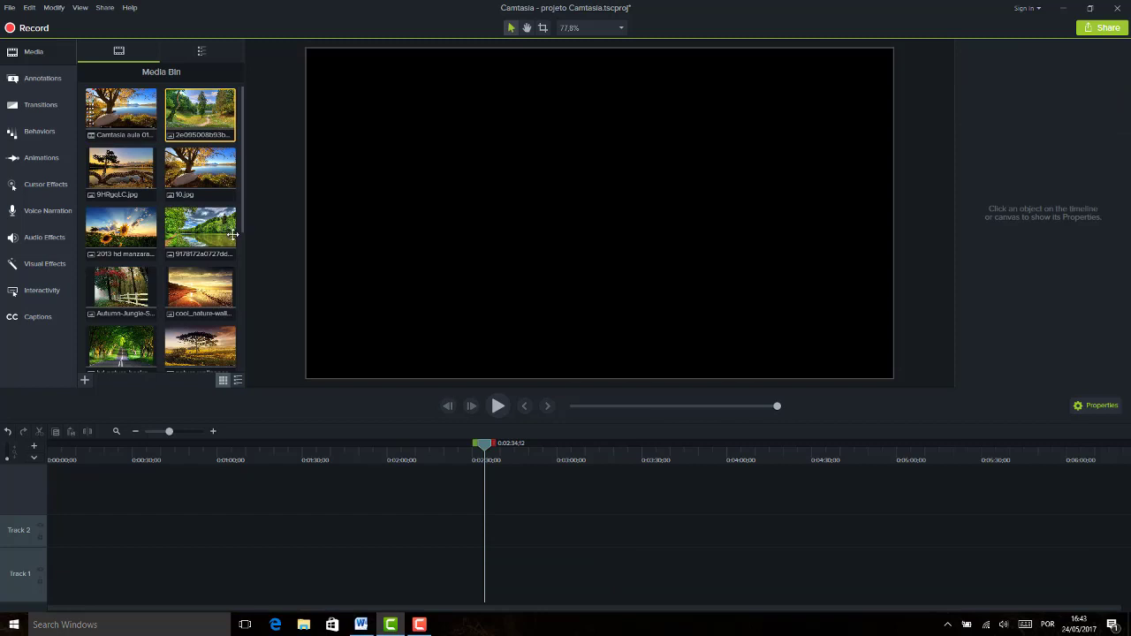
click(131, 173)
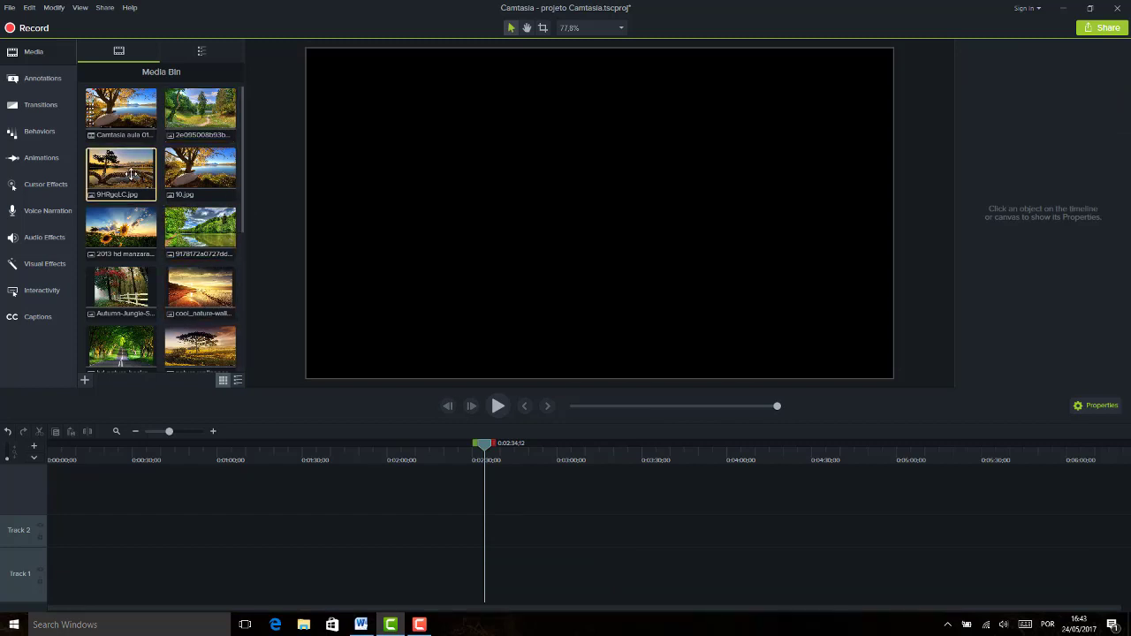
ctrl+click(194, 172)
ctrl+click(206, 122)
ctrl+click(198, 219)
ctrl+click(147, 227)
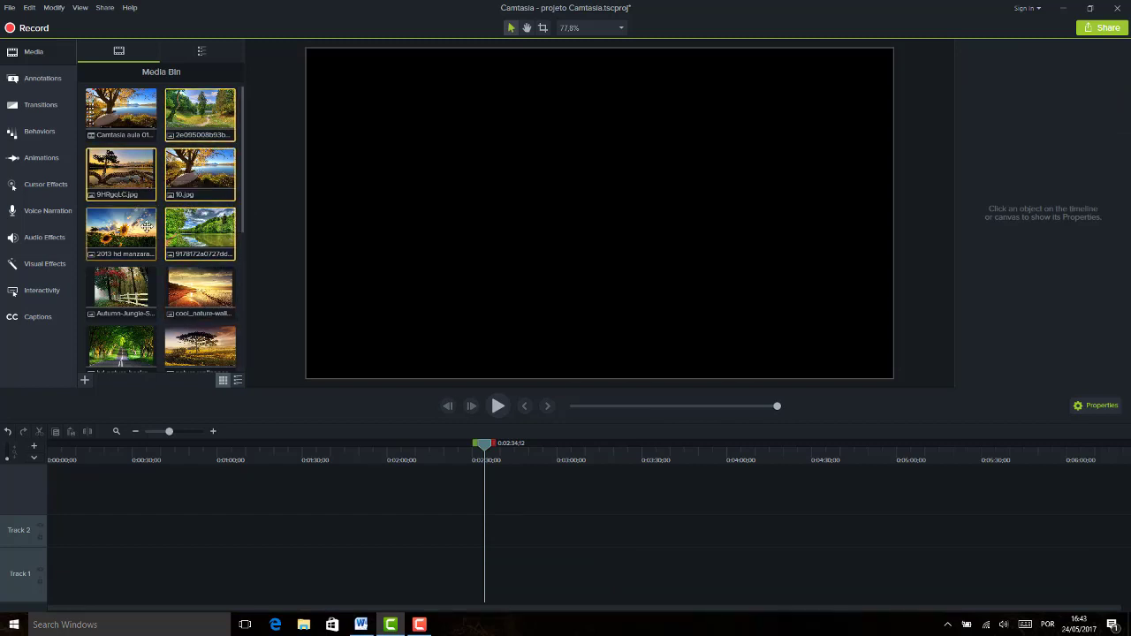
ctrl+click(123, 287)
ctrl+click(173, 296)
ctrl+click(153, 347)
ctrl+click(194, 338)
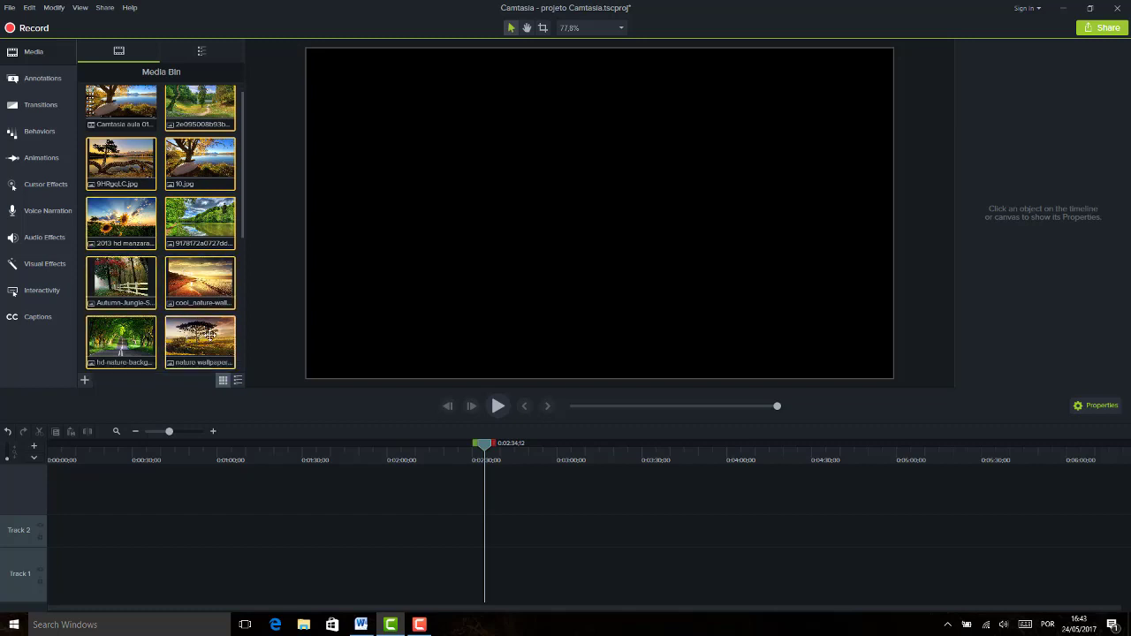
drag(198, 339, 57, 555)
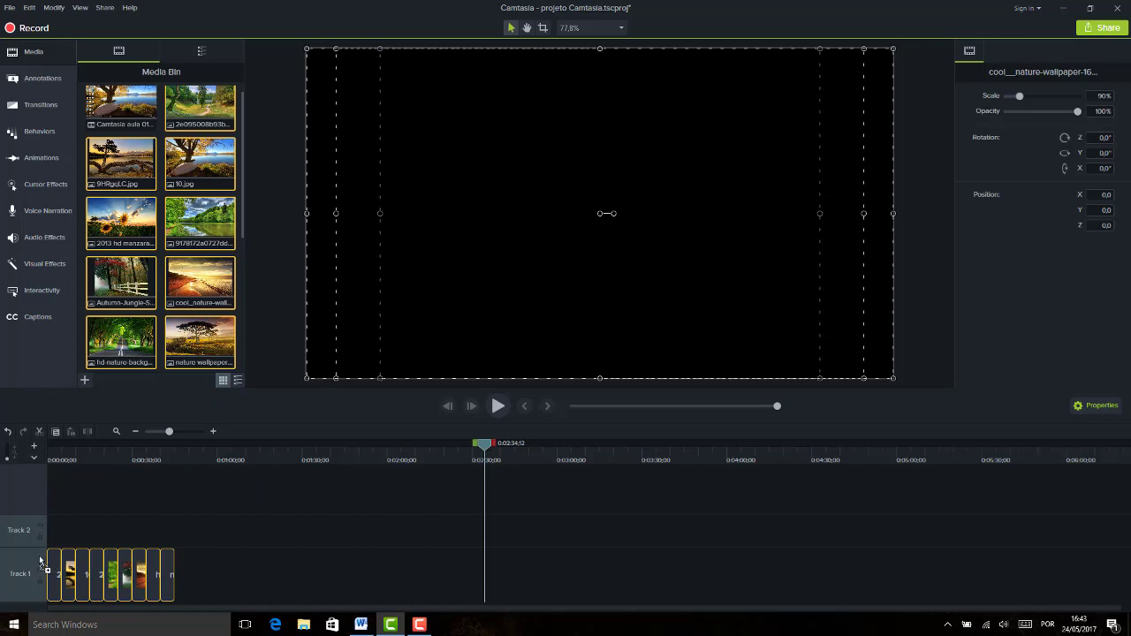
Step: Play the image sequence from the start to about 0;00;07, then replay the change from the first image to the second
click(60, 461)
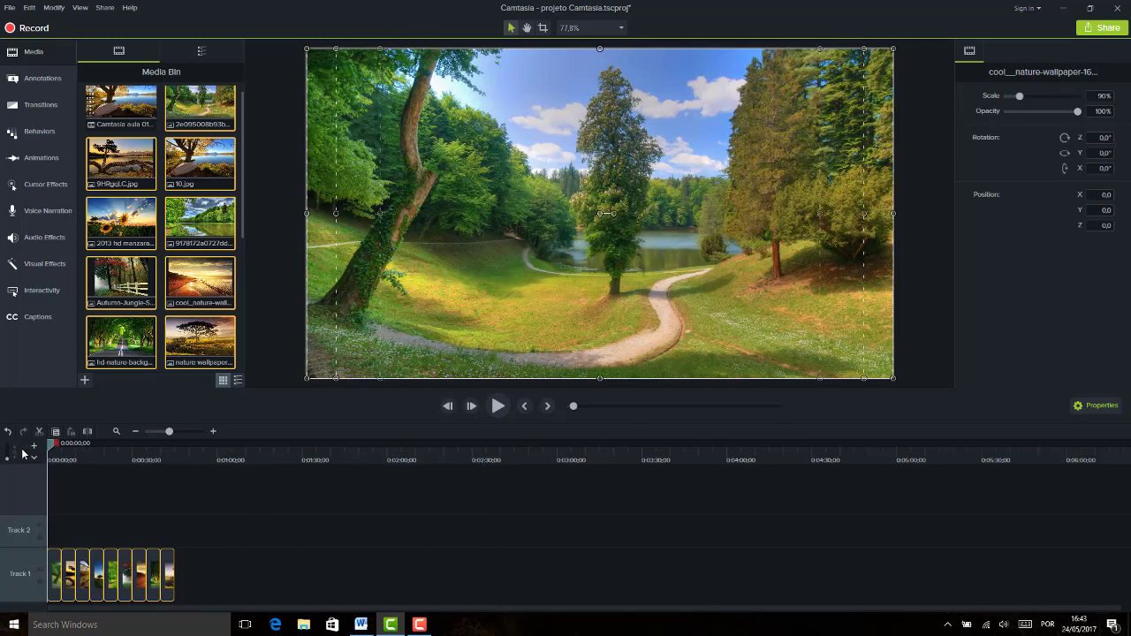
key(space)
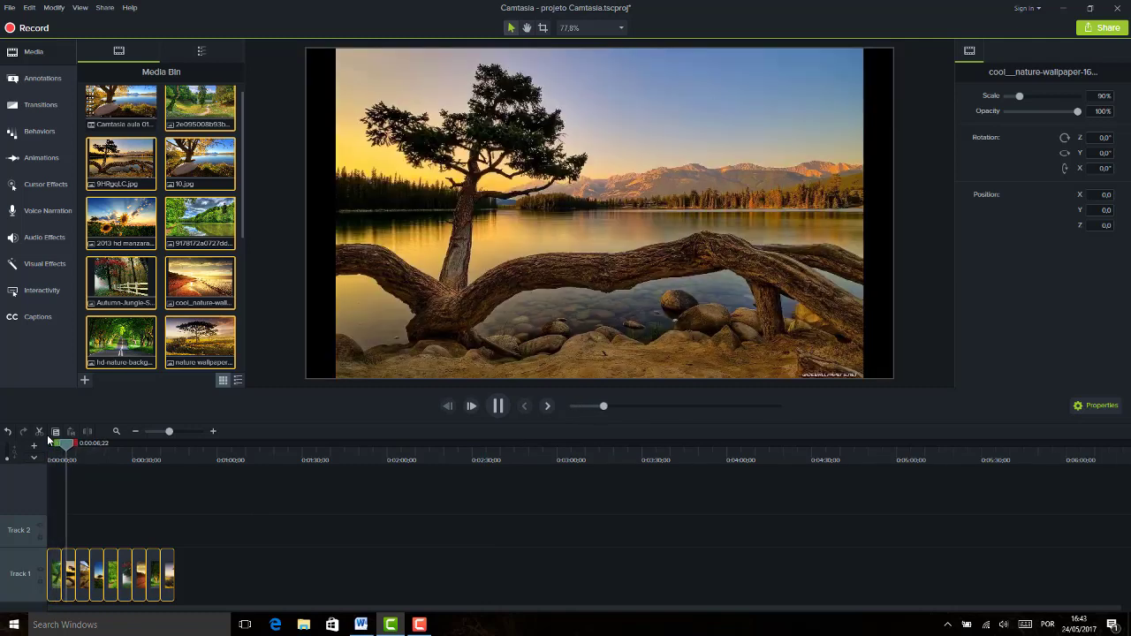
key(space)
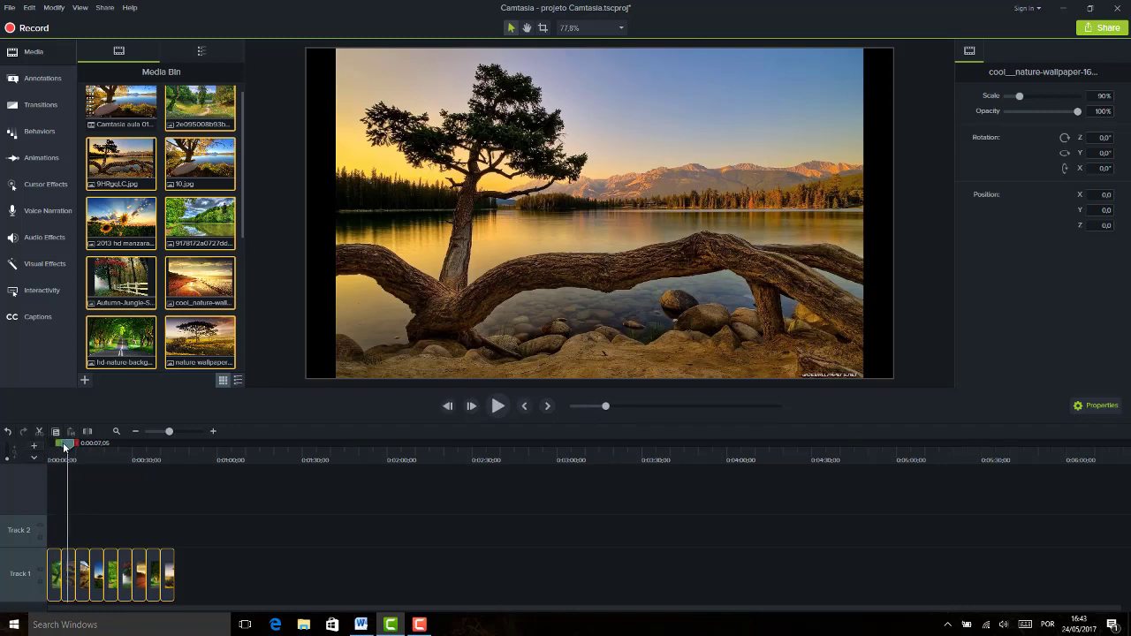
drag(67, 453, 55, 454)
key(space)
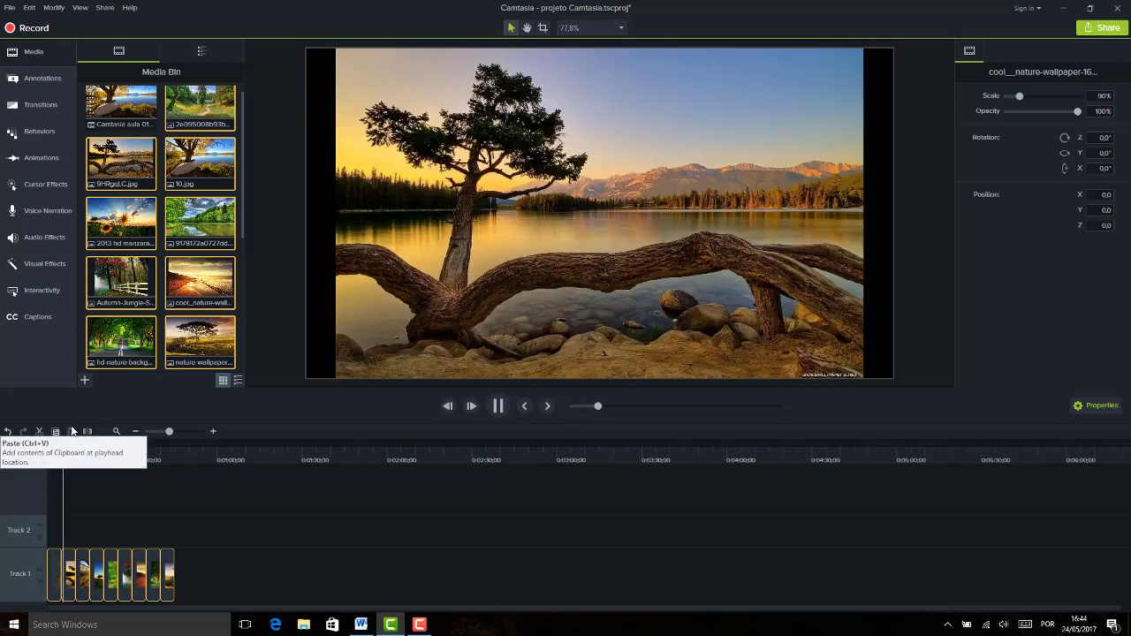
key(space)
Step: Scale the second image, 9HRgqLC, to 68.3% so it fills the canvas width
click(488, 256)
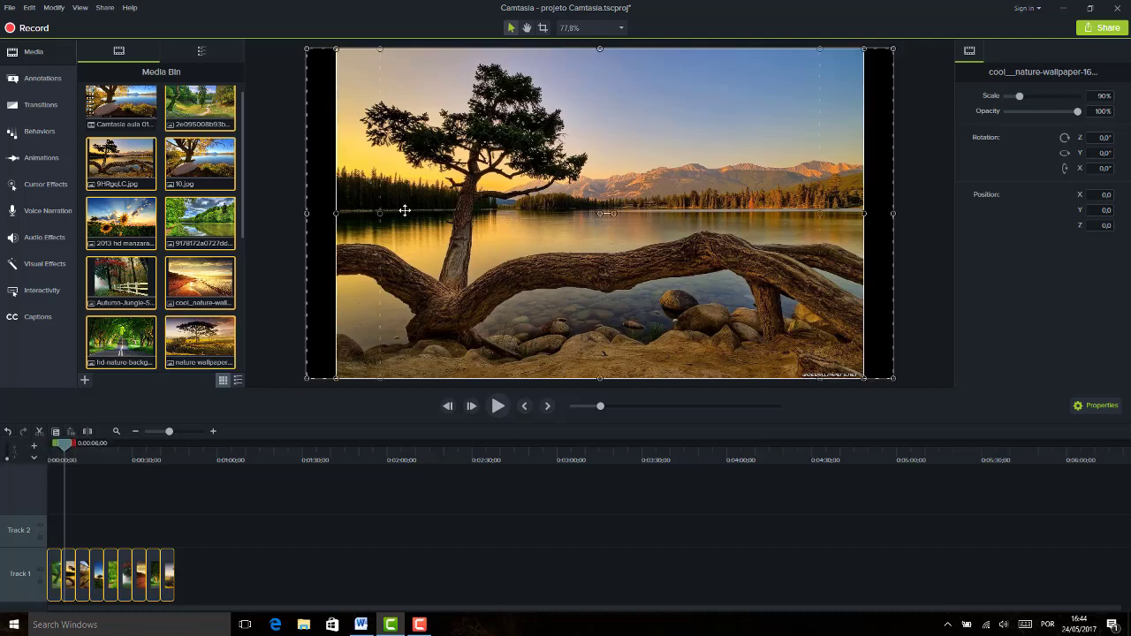
click(65, 566)
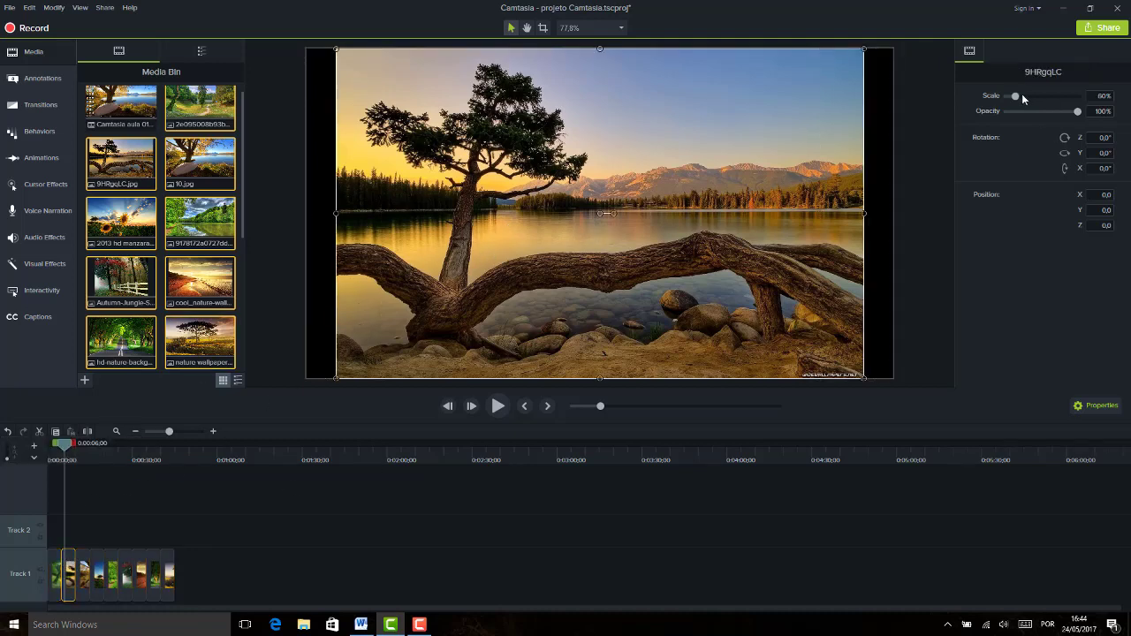
drag(1017, 99, 1017, 99)
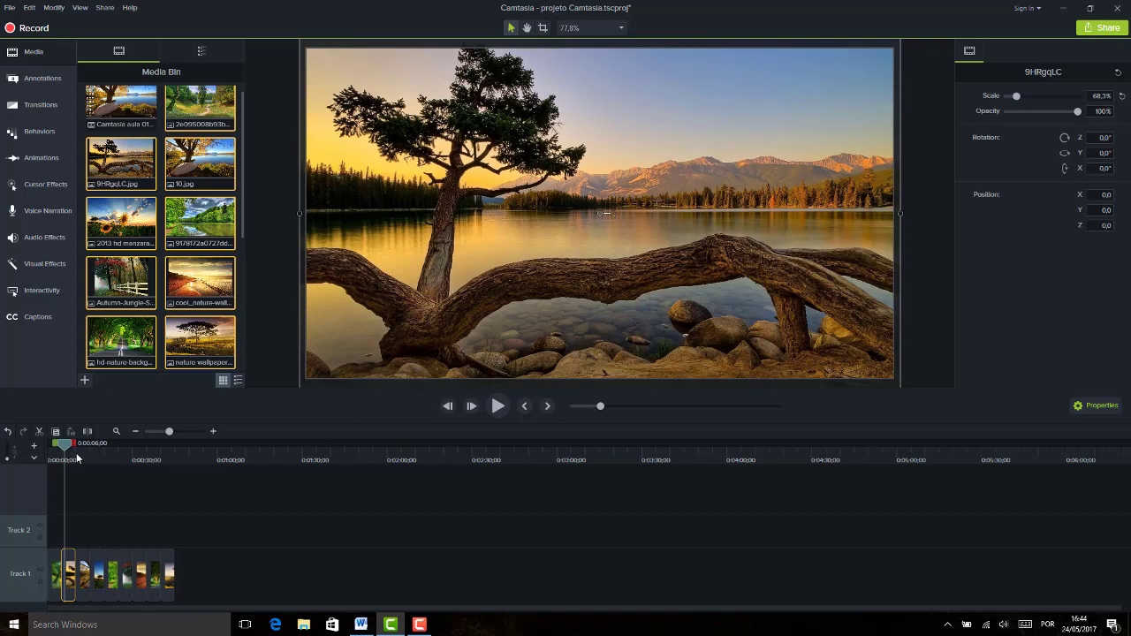
Step: Scale the Autumn-Jungle image at 0;00;27;08 to 122.2% and move it vertically on the canvas to Y position 58.9
drag(77, 457, 126, 456)
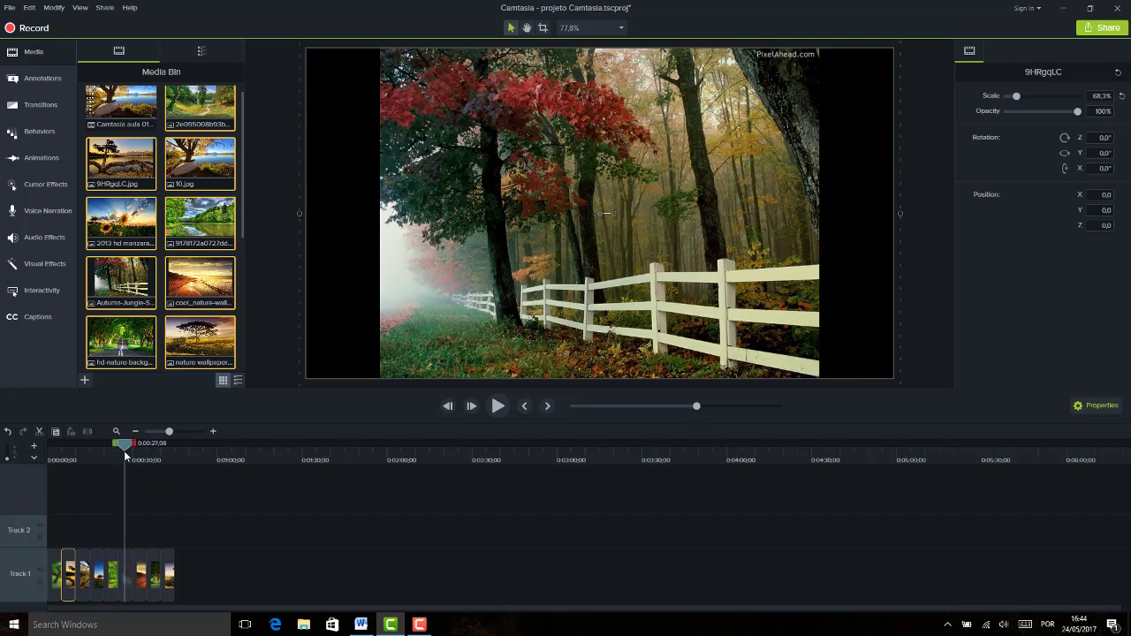
click(129, 569)
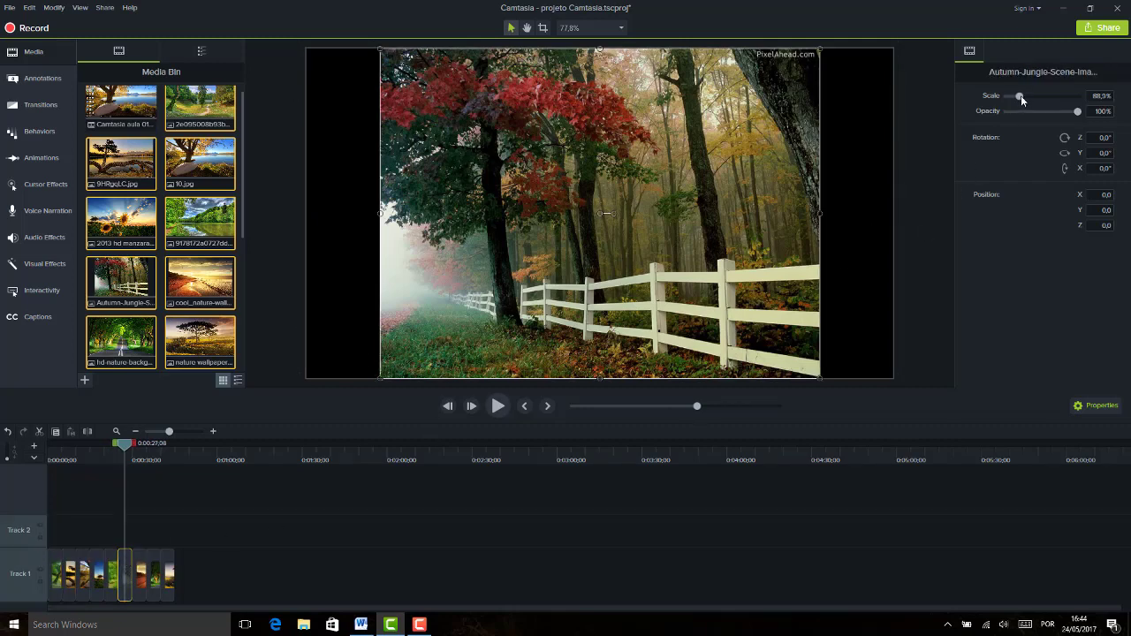
drag(1022, 100, 1025, 101)
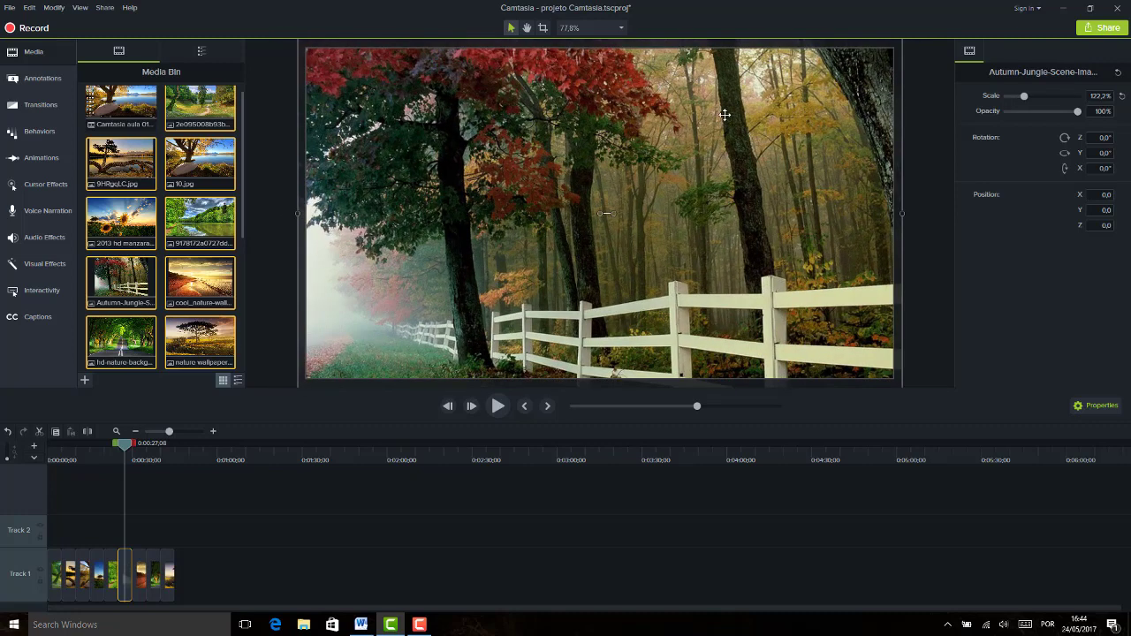
drag(725, 115, 719, 54)
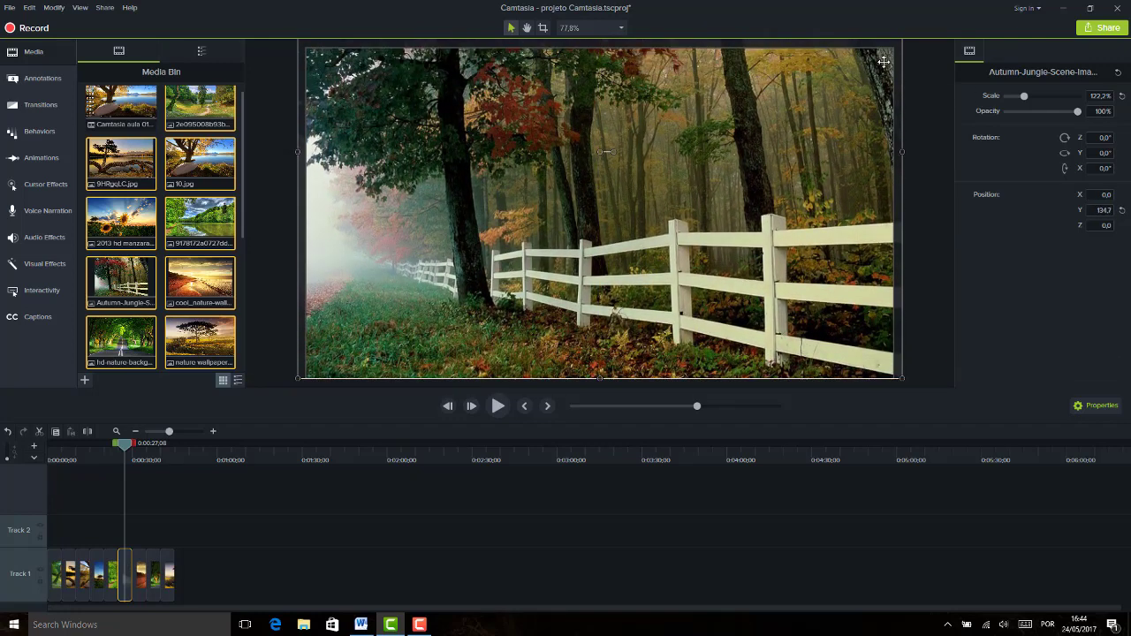
drag(844, 71, 846, 106)
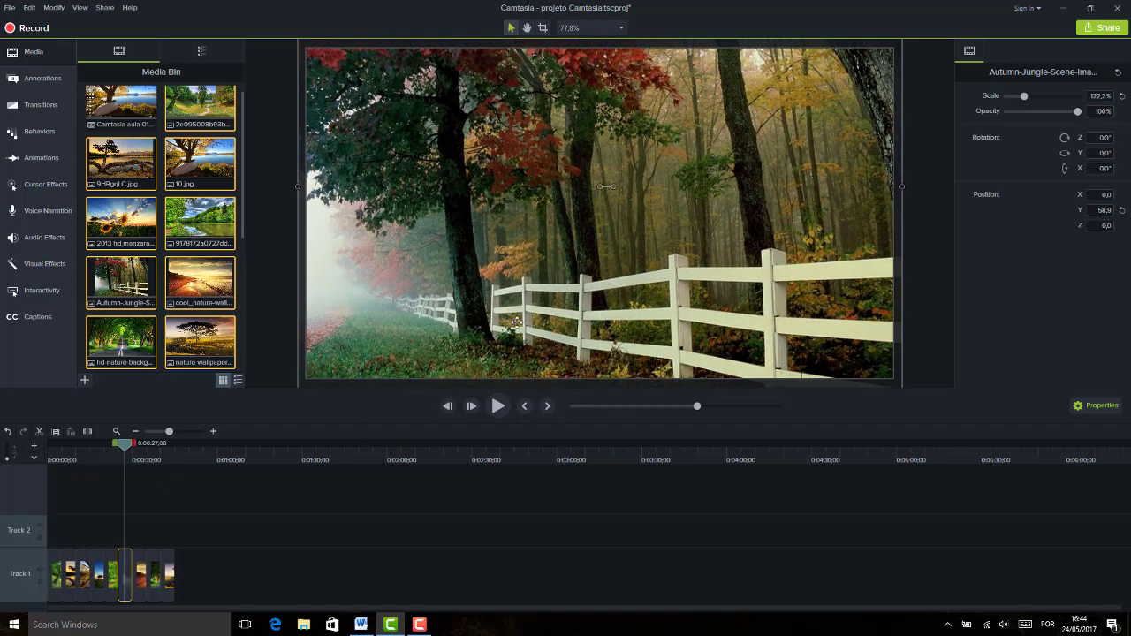
Step: Move the playhead to 0;00;32;02 and scale the beach sunset image there to 81% to cover the canvas
click(140, 574)
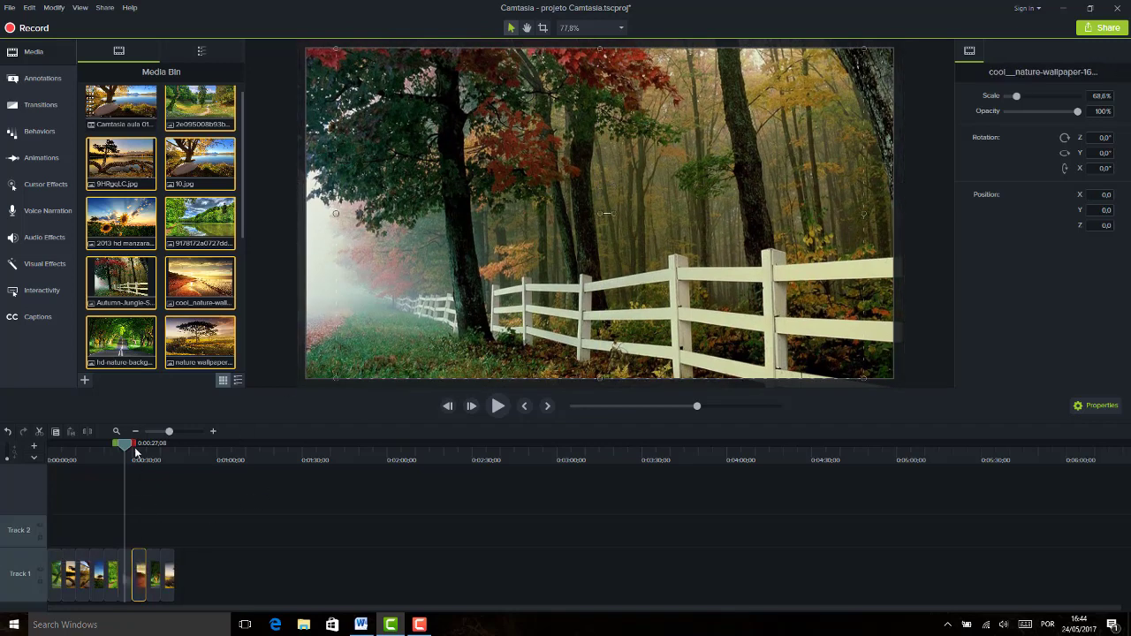
click(139, 462)
drag(138, 461, 139, 462)
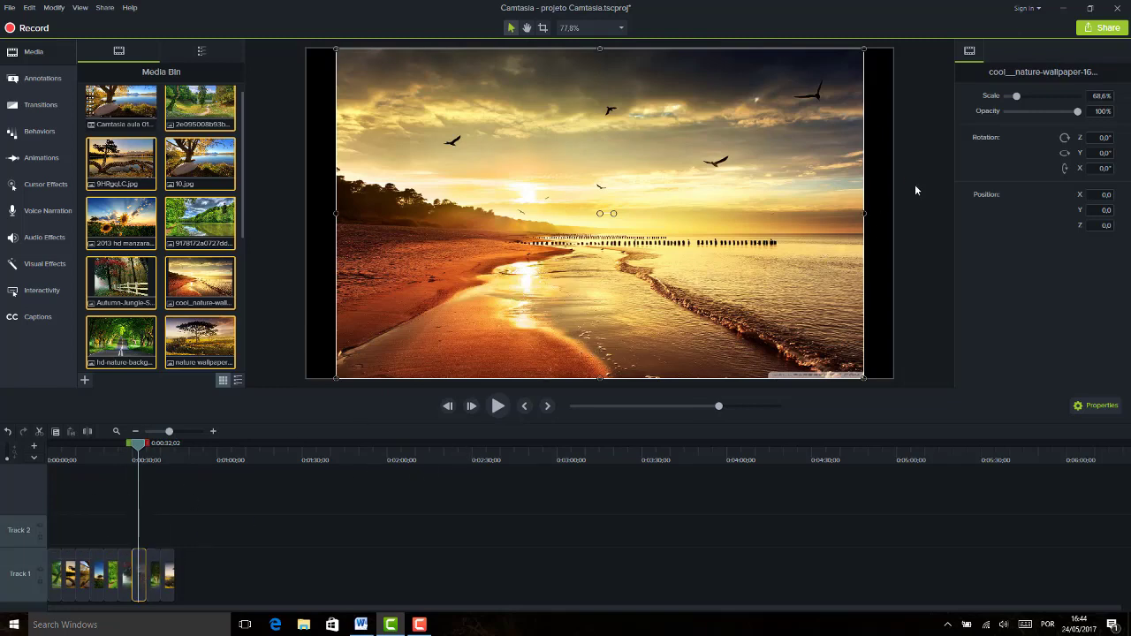
drag(1017, 97, 1018, 97)
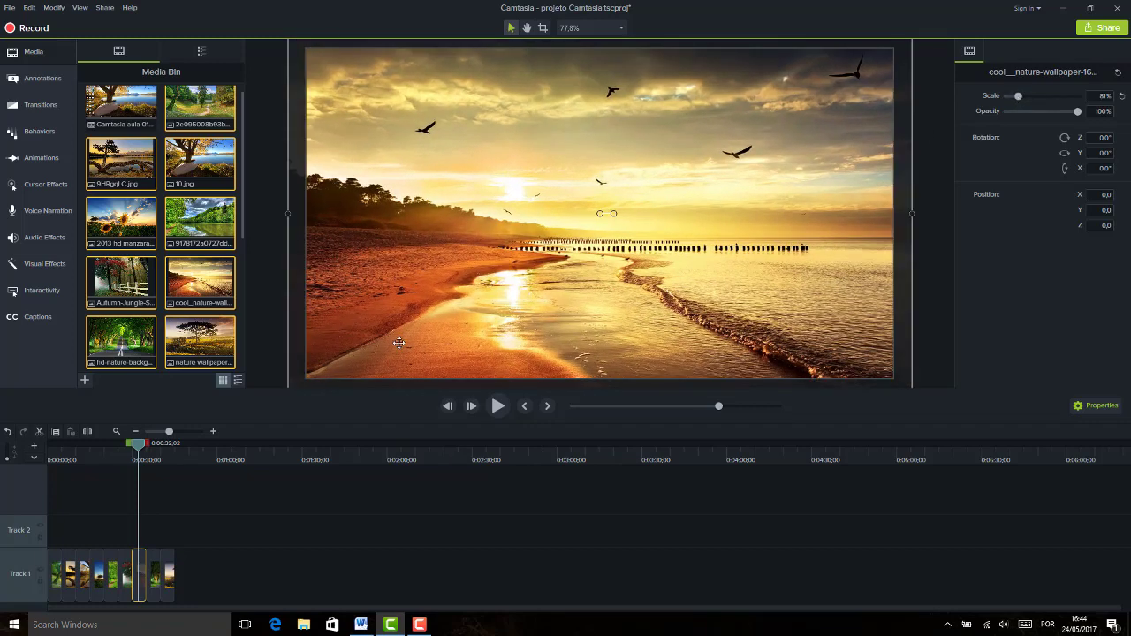
Step: Scale the tree-lined road image at 0;00;36;13 to 102.5%, then move the playhead to the last image at 0;00;43;00
click(151, 461)
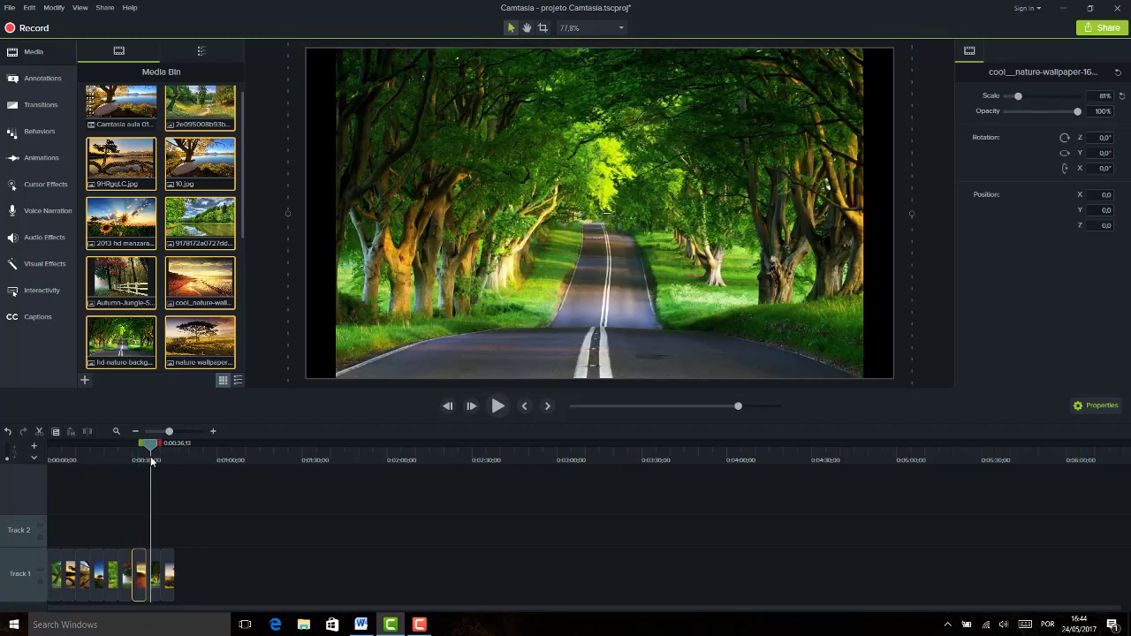
click(153, 580)
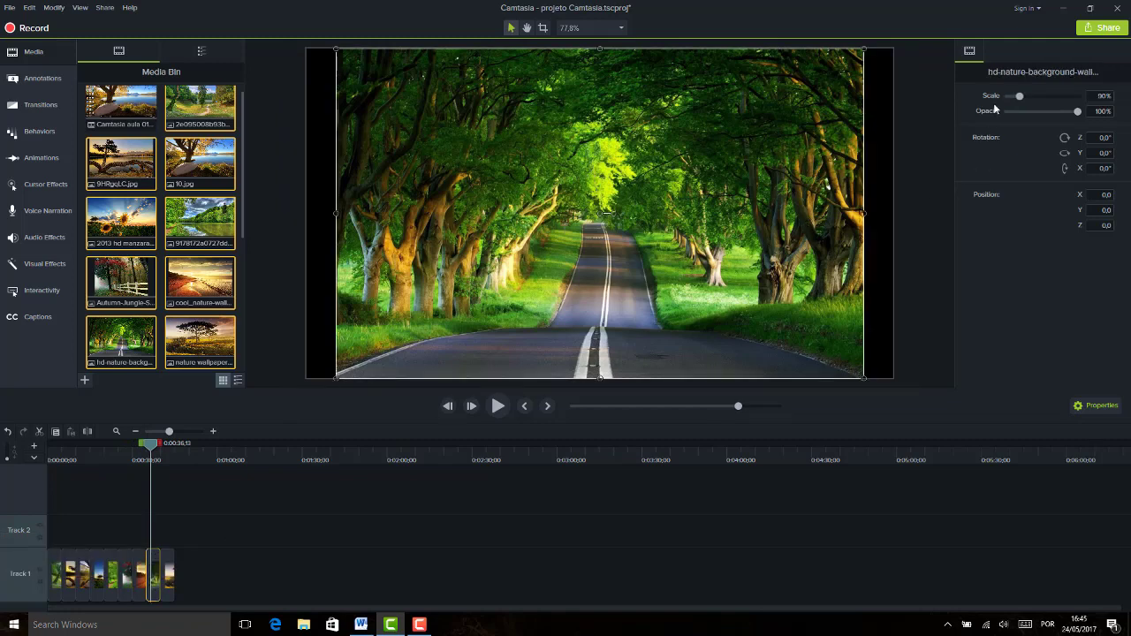
drag(1020, 98, 1022, 100)
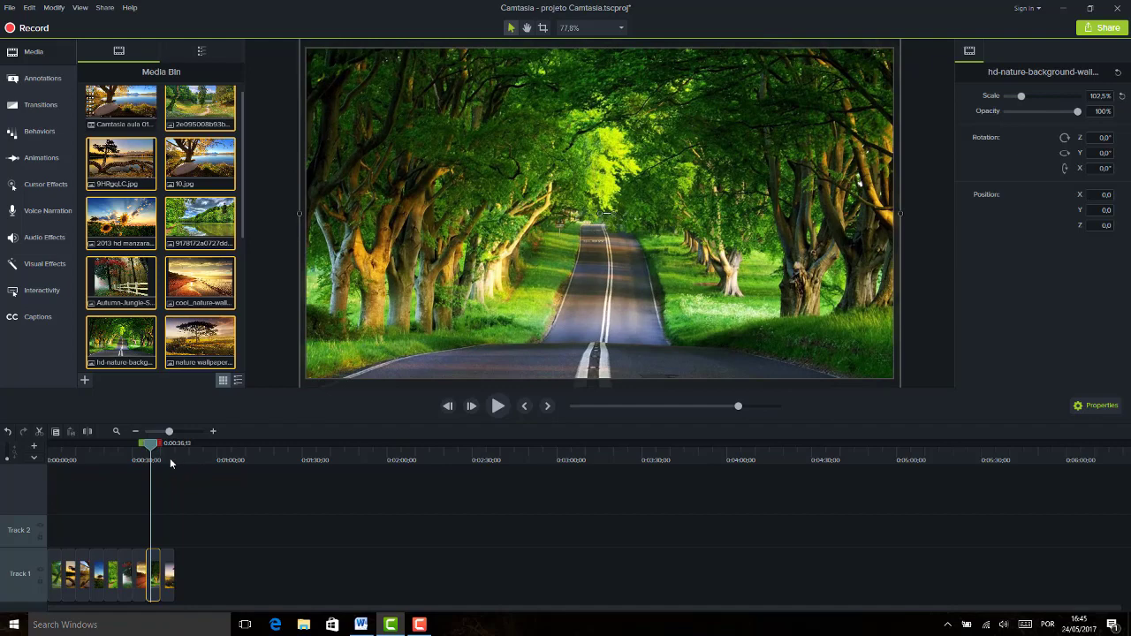
click(170, 460)
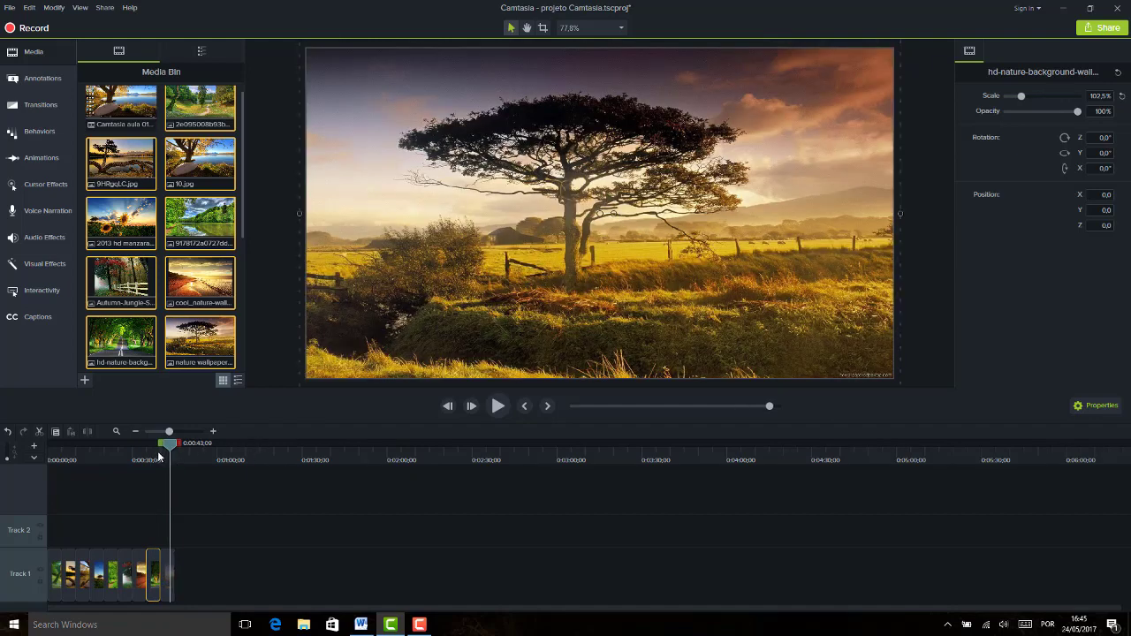
Step: Play the image sequence from the beginning of the timeline and pause it at 0;00;28;29
drag(160, 455, 19, 473)
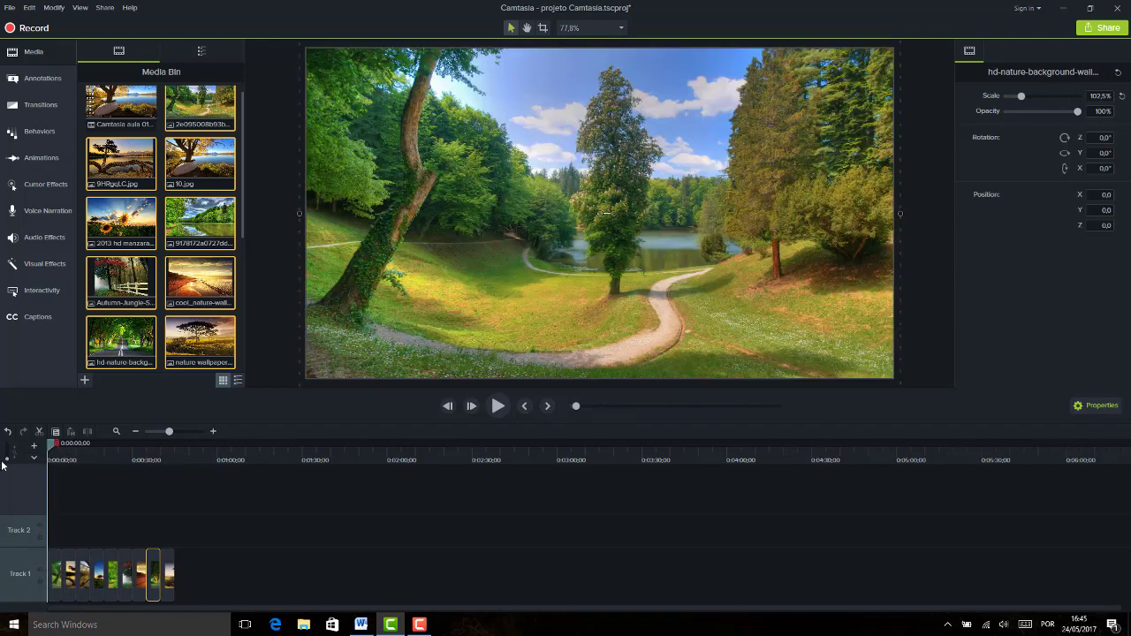
key(space)
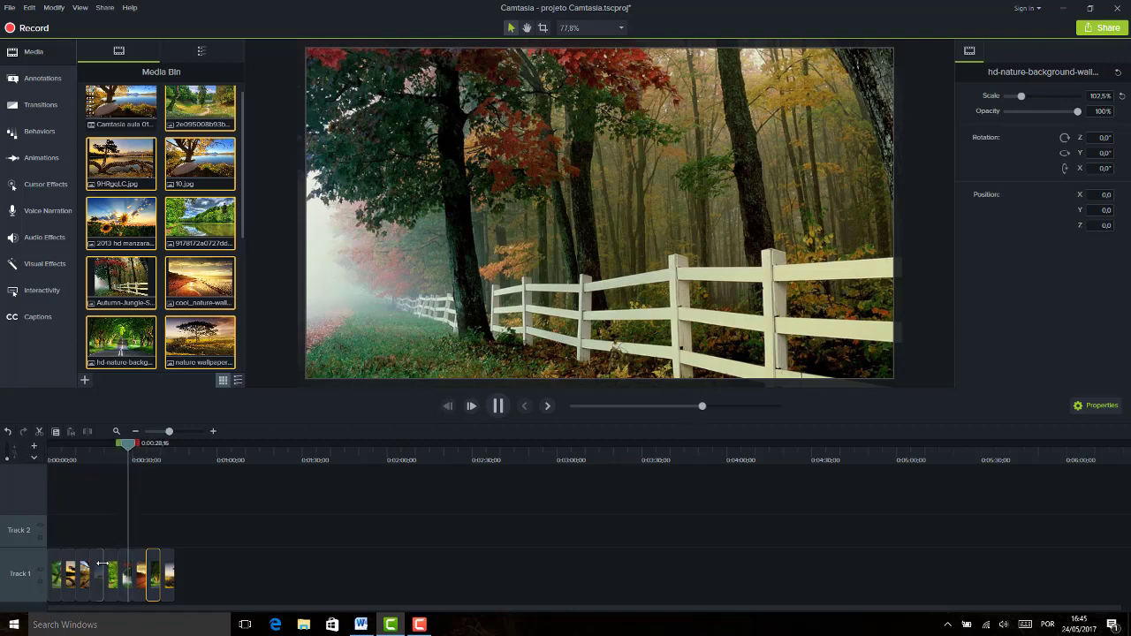
key(space)
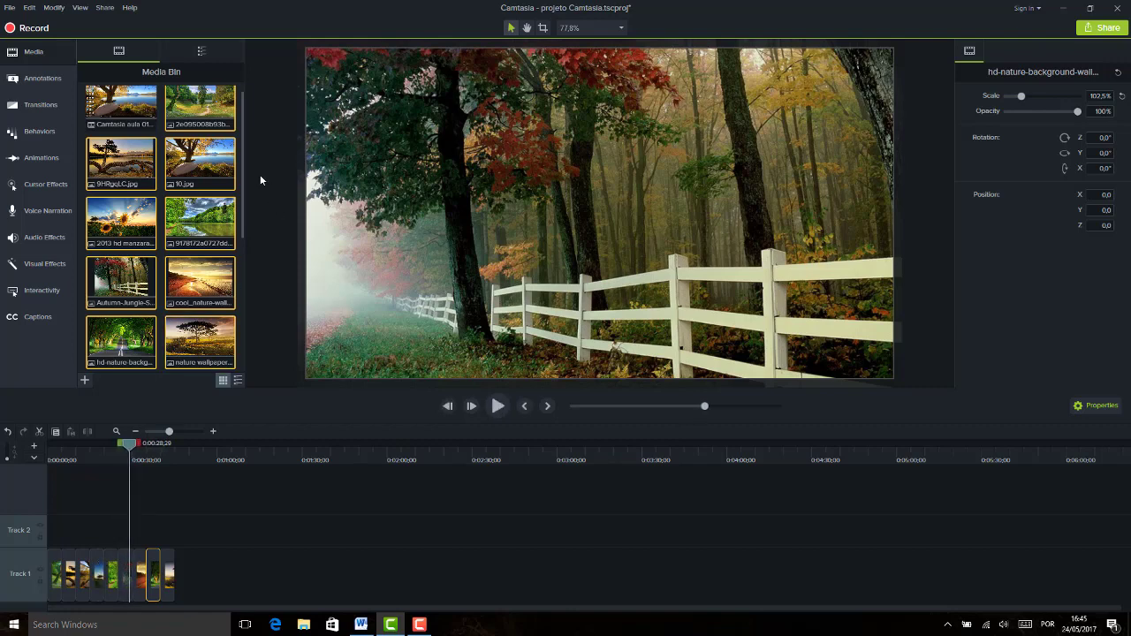
Step: Add the Coldplay Hymn For The Weekend audio to Track 2 and shift it along the track, clear of the images
drag(242, 160, 255, 336)
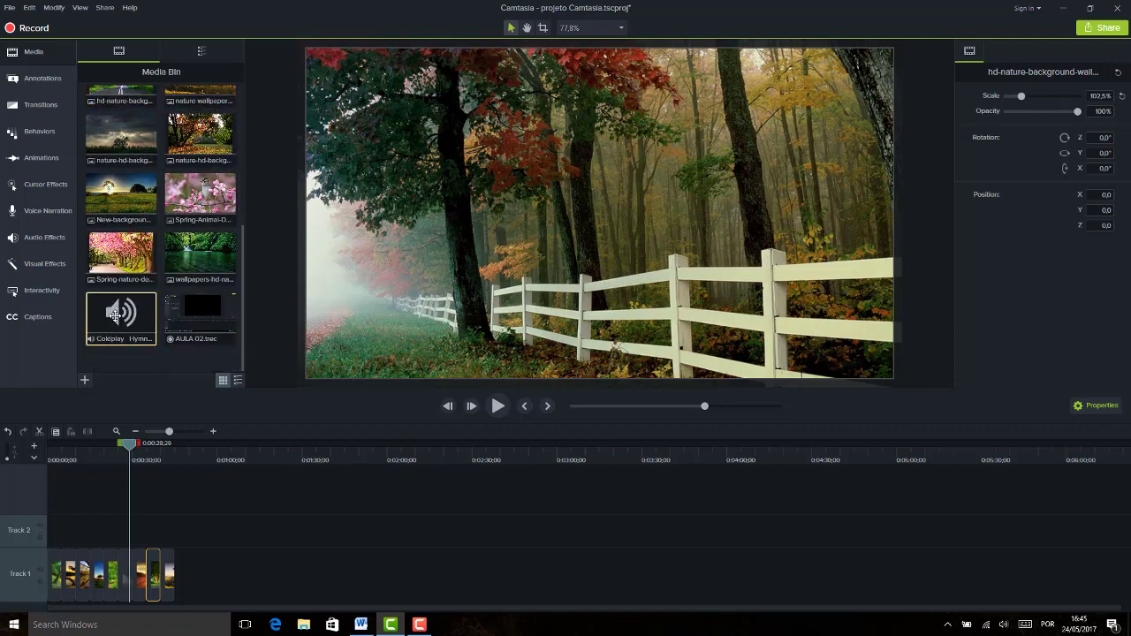
drag(115, 315, 42, 541)
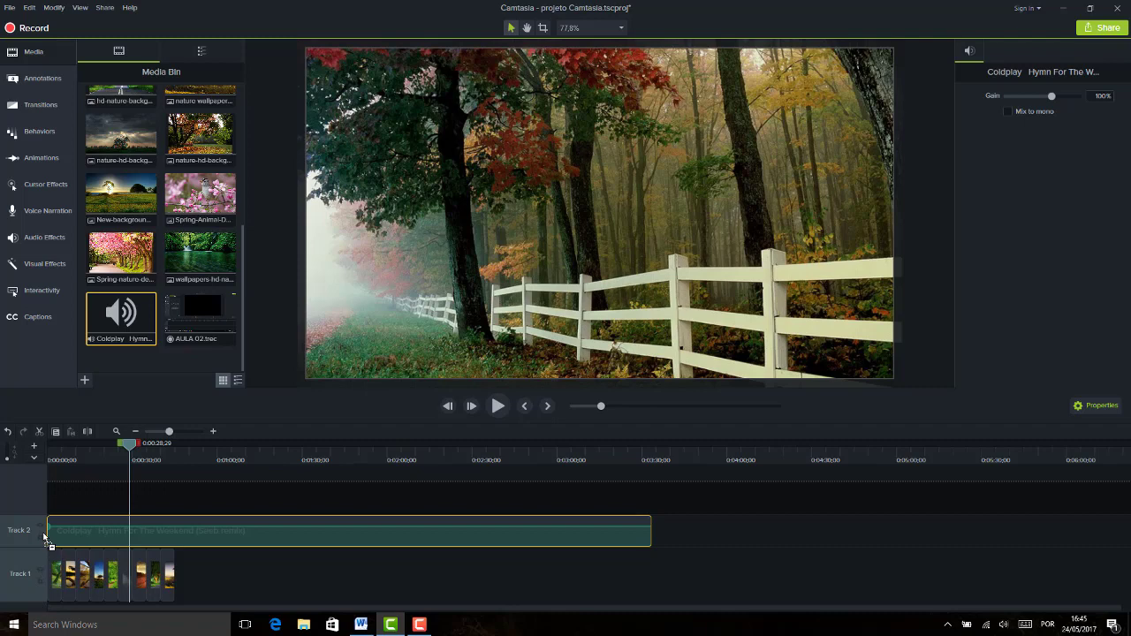
drag(43, 537, 210, 542)
click(180, 543)
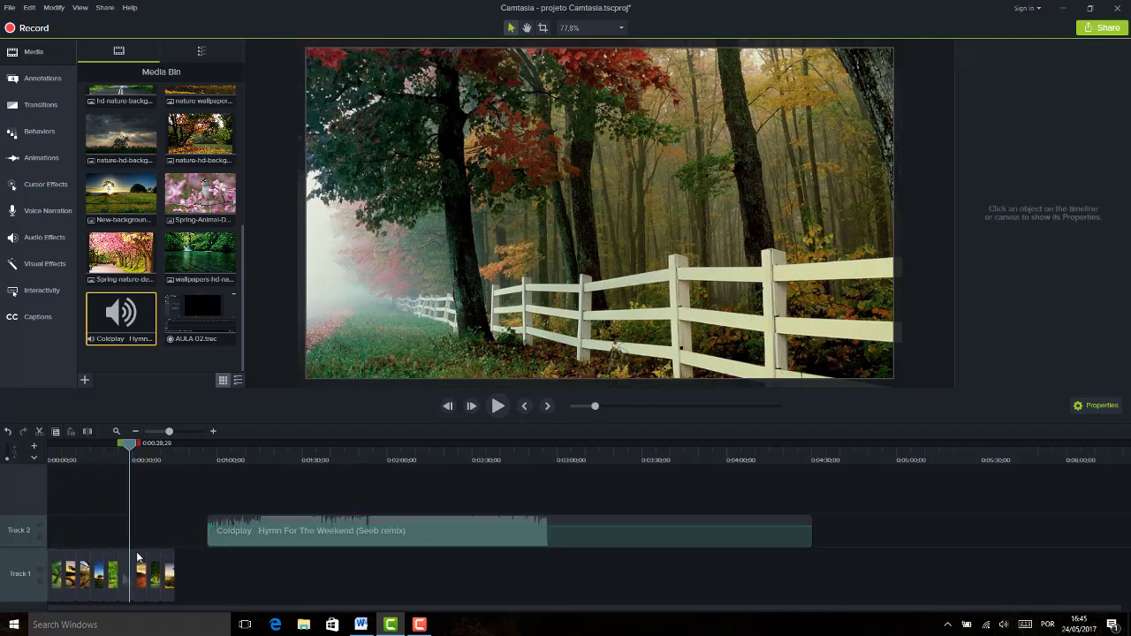
Step: Move all the images from Track 1 to the start of Track 2 and the Coldplay audio to the start of Track 1
drag(59, 584, 58, 583)
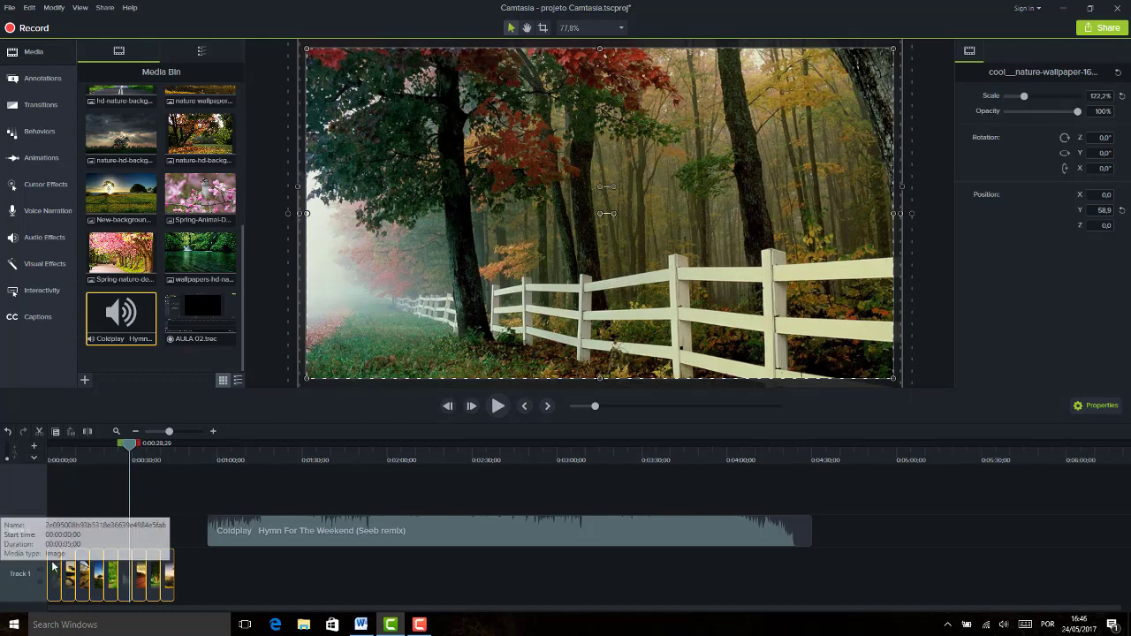
mouse_move(53, 567)
mouse_down()
mouse_move(55, 531)
mouse_move(55, 569)
mouse_up()
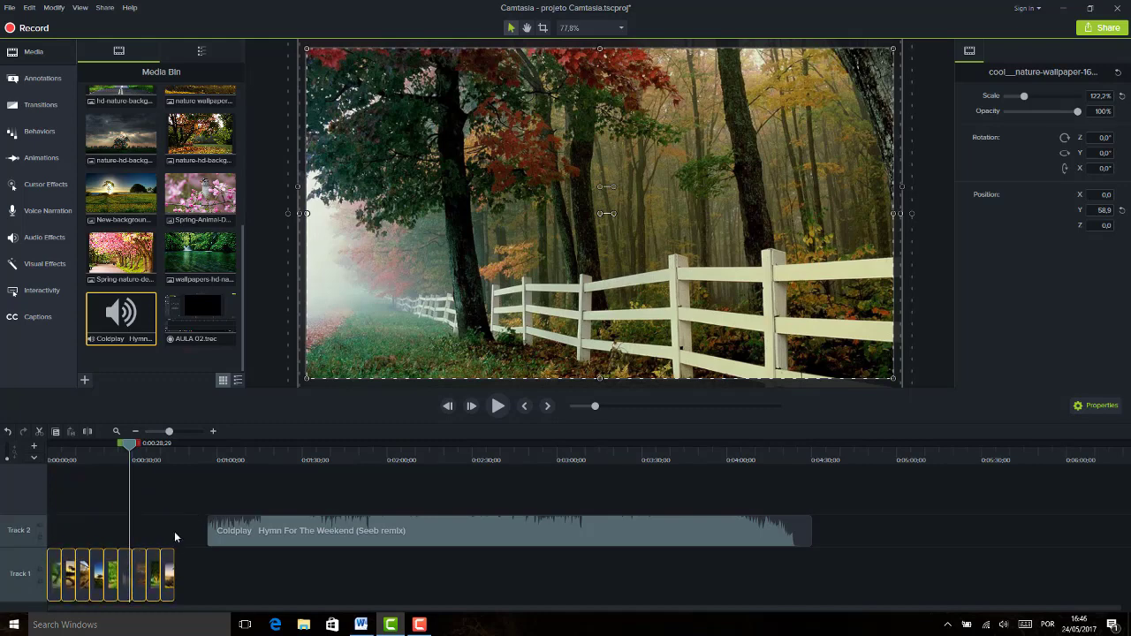
drag(175, 537, 54, 528)
drag(248, 539, 81, 586)
Step: Play the images together with the music from the beginning and pause at about 0;00;11
key(ctrl+Home)
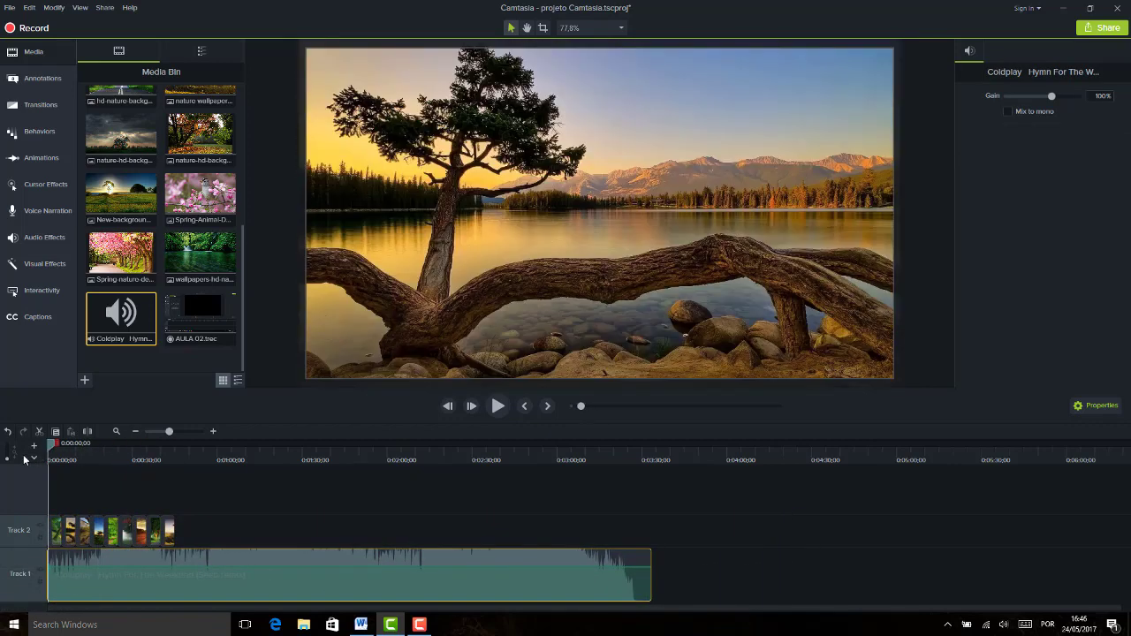
key(space)
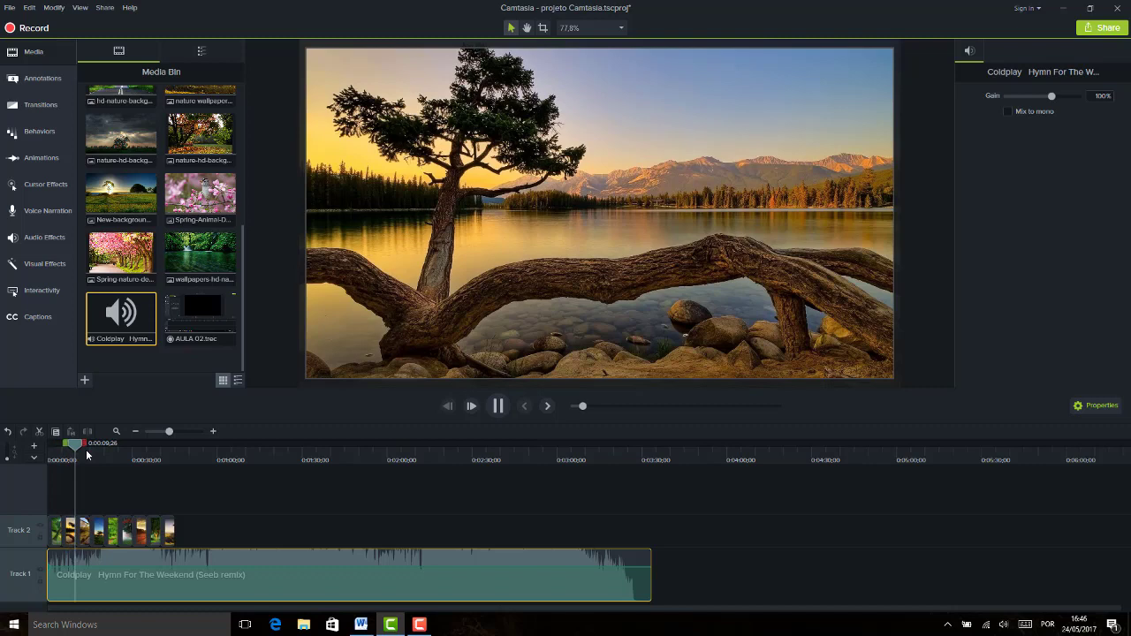
key(space)
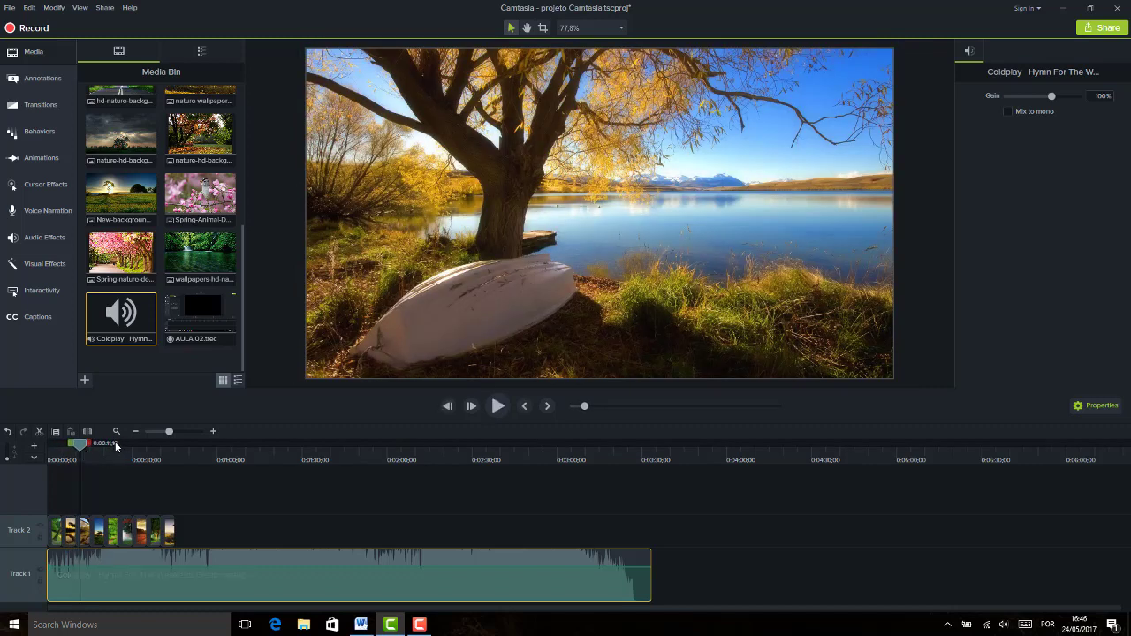
Step: Disable and re-enable Track 2 twice to hide and restore the images, moving the playhead to 0;00;08;10
click(75, 510)
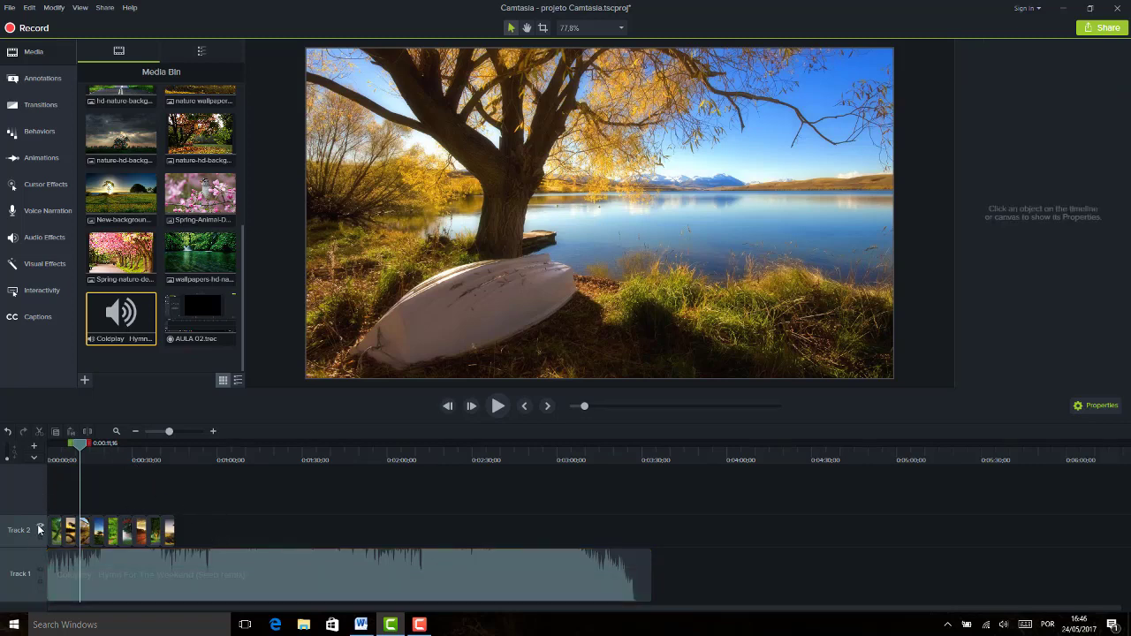
click(40, 529)
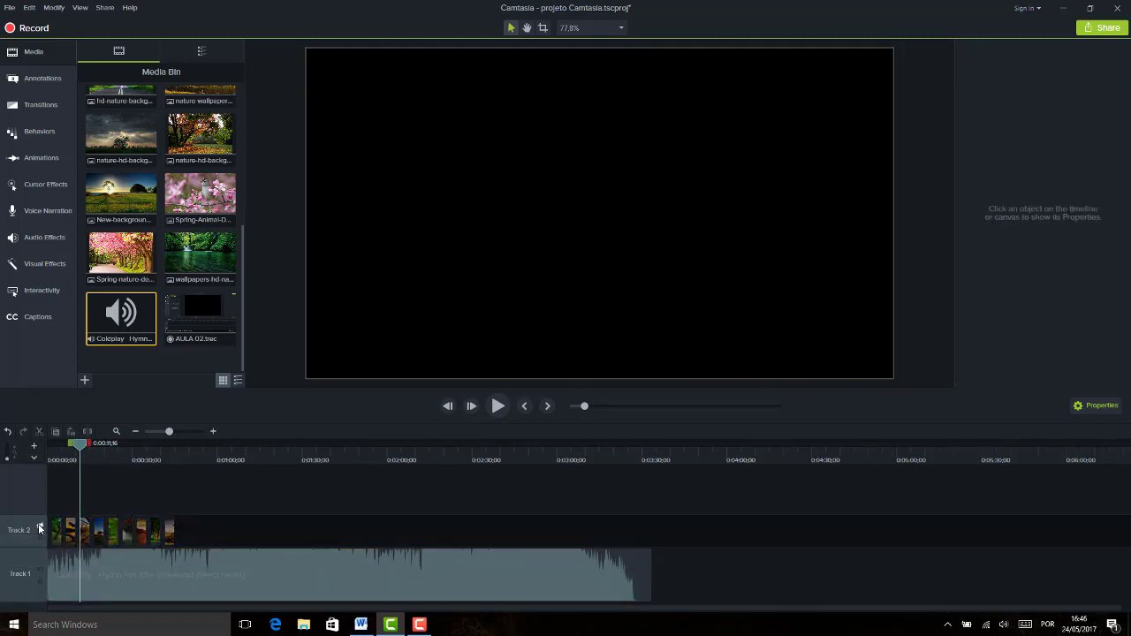
click(40, 530)
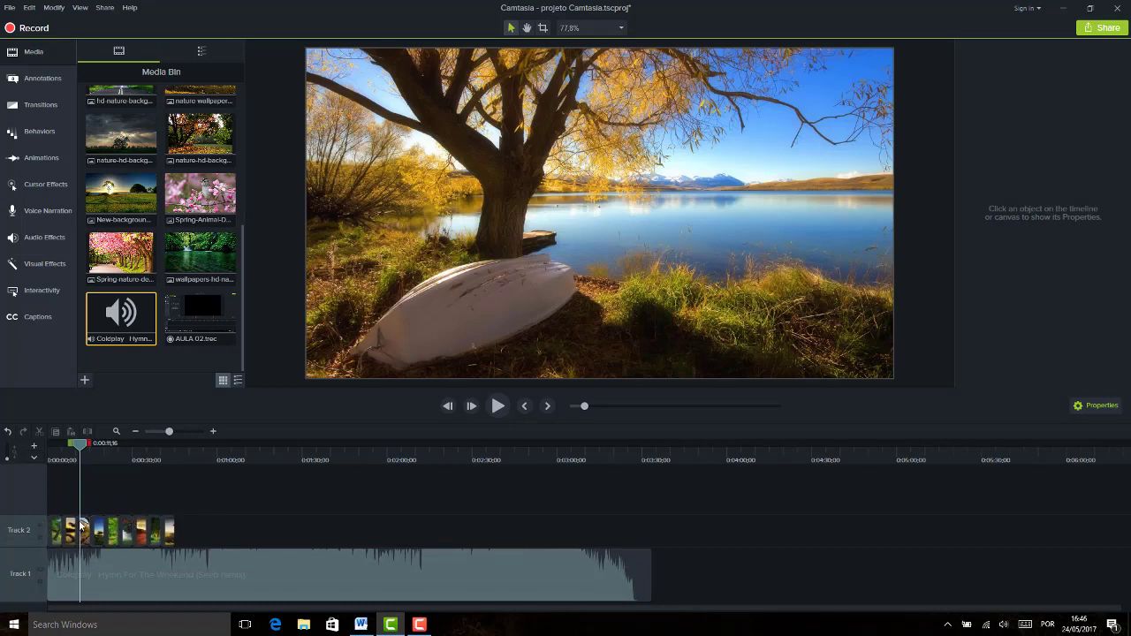
click(40, 528)
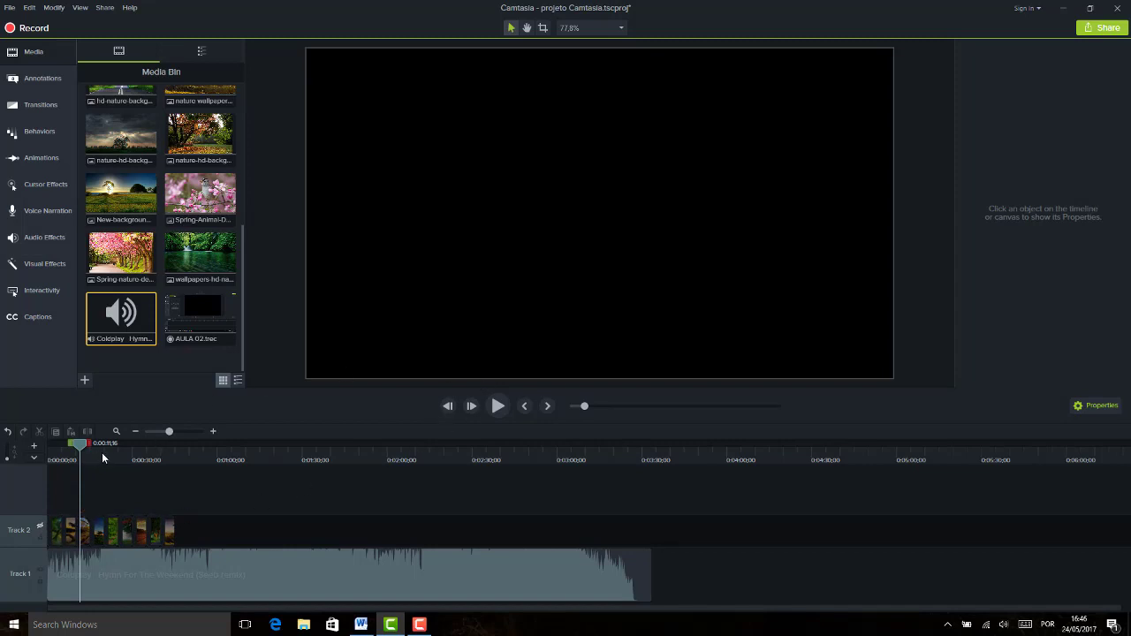
drag(102, 458, 71, 456)
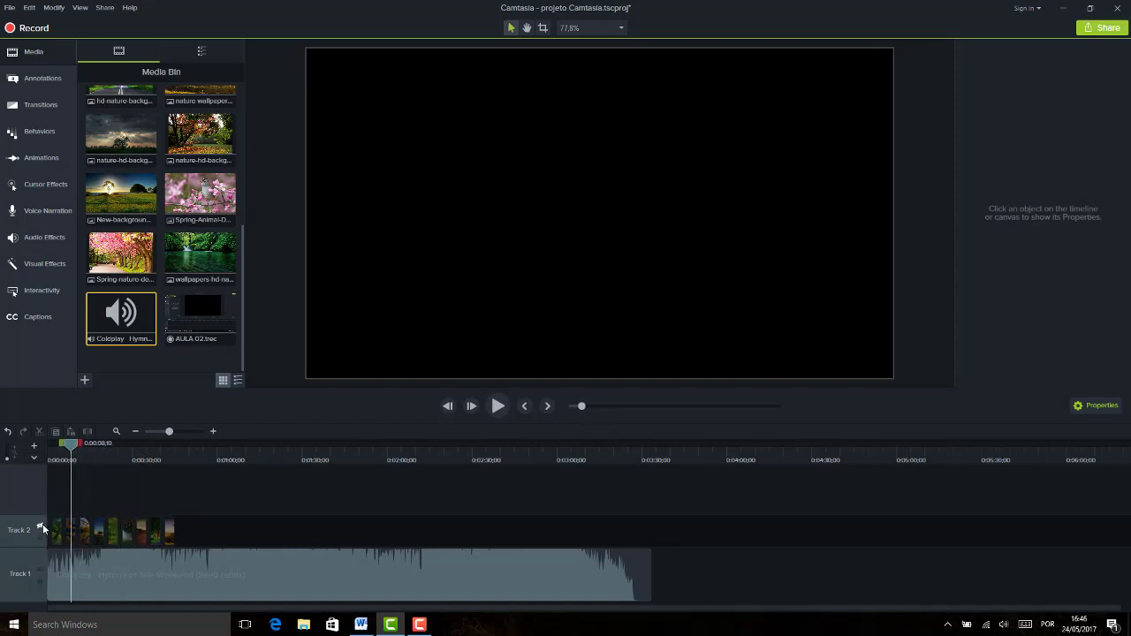
click(41, 527)
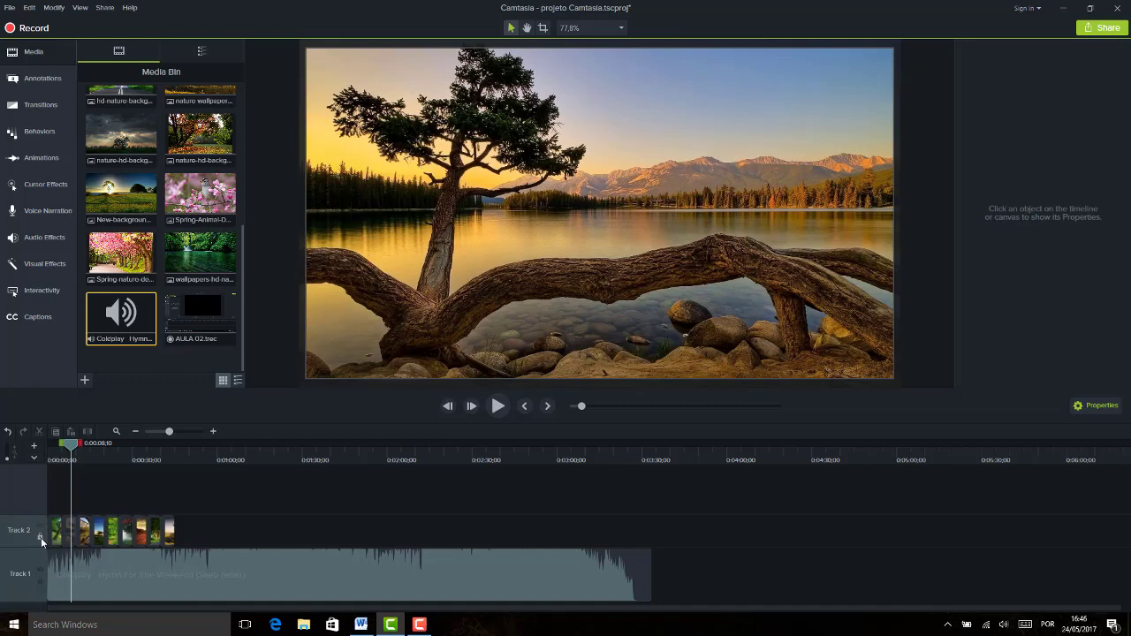
Step: Lock Track 2 against editing and unlock it again, repeating the toggle once
click(40, 537)
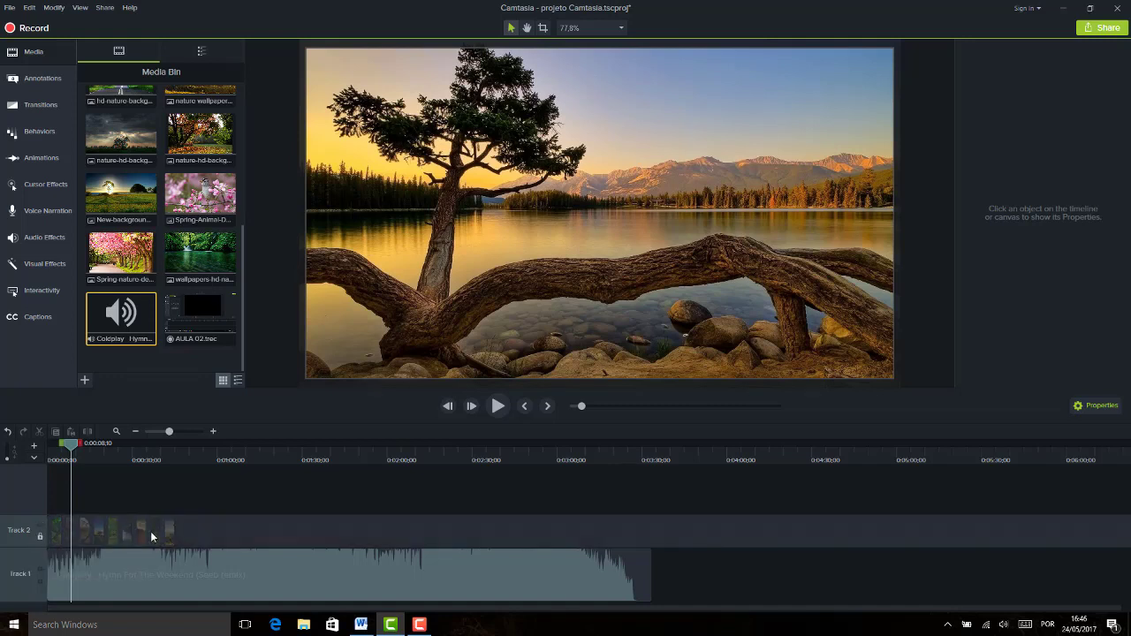
click(41, 537)
click(40, 538)
click(41, 536)
Step: Disable Track 1, briefly play the timeline without its audio, and enable the track again
click(41, 573)
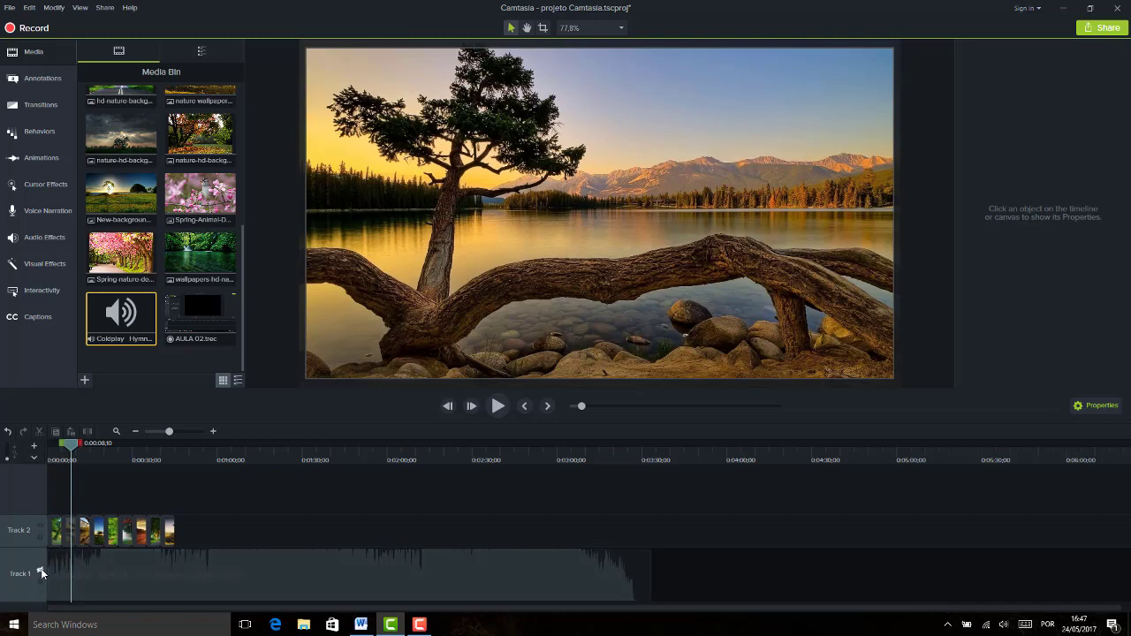
key(space)
key(space)
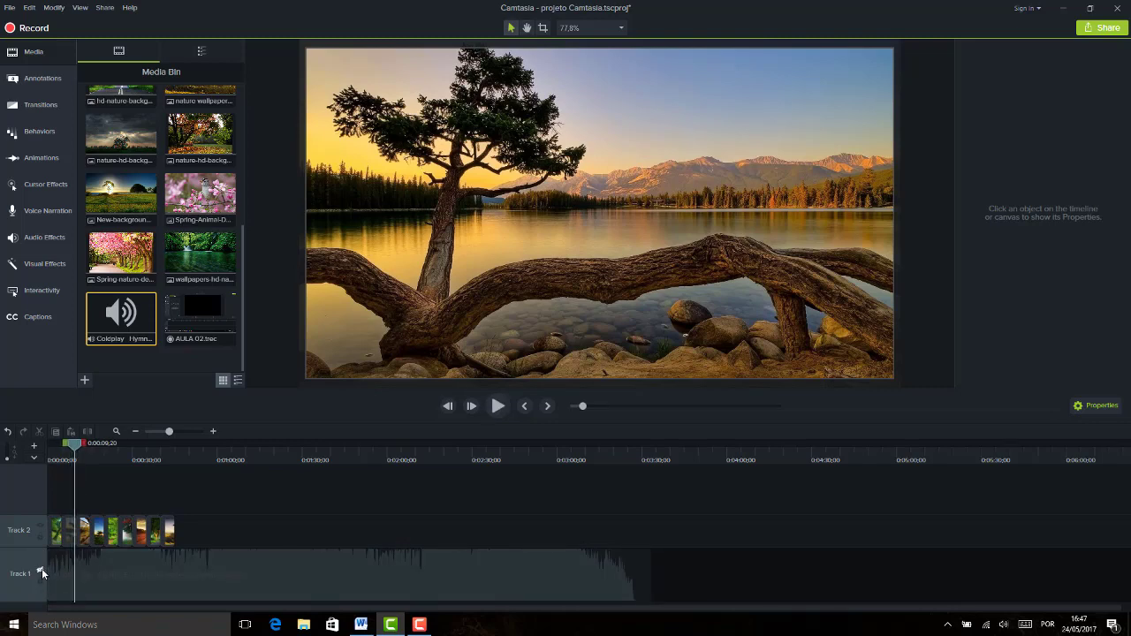
click(41, 571)
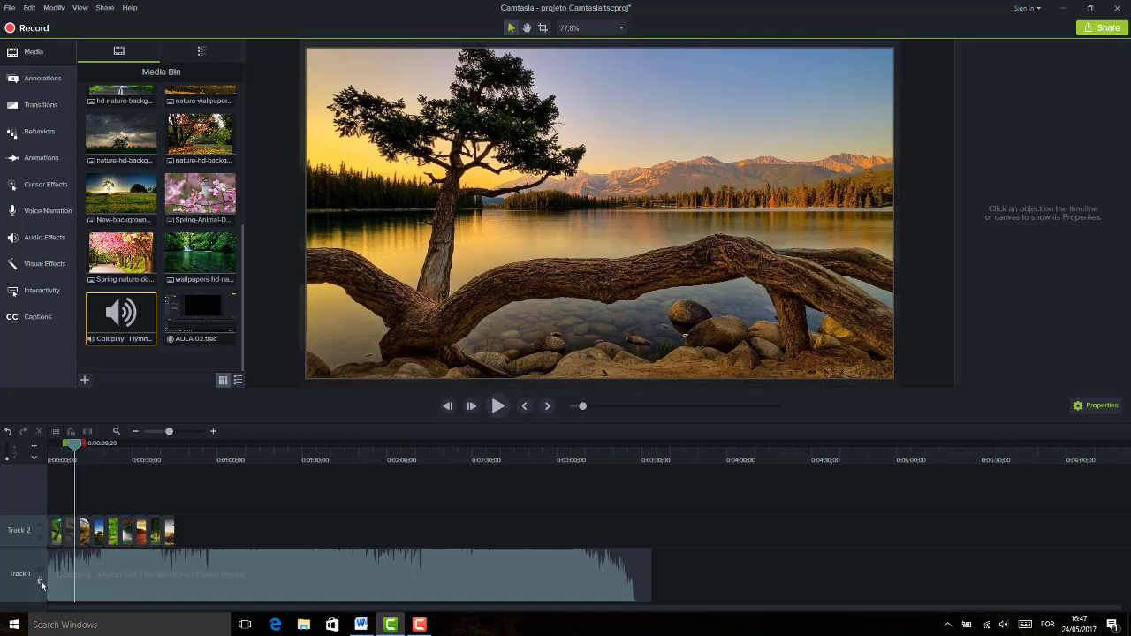
Step: Lock Track 1 and briefly play the timeline, then unlock the track and play again, pausing at 0;00;11;17
click(41, 581)
key(space)
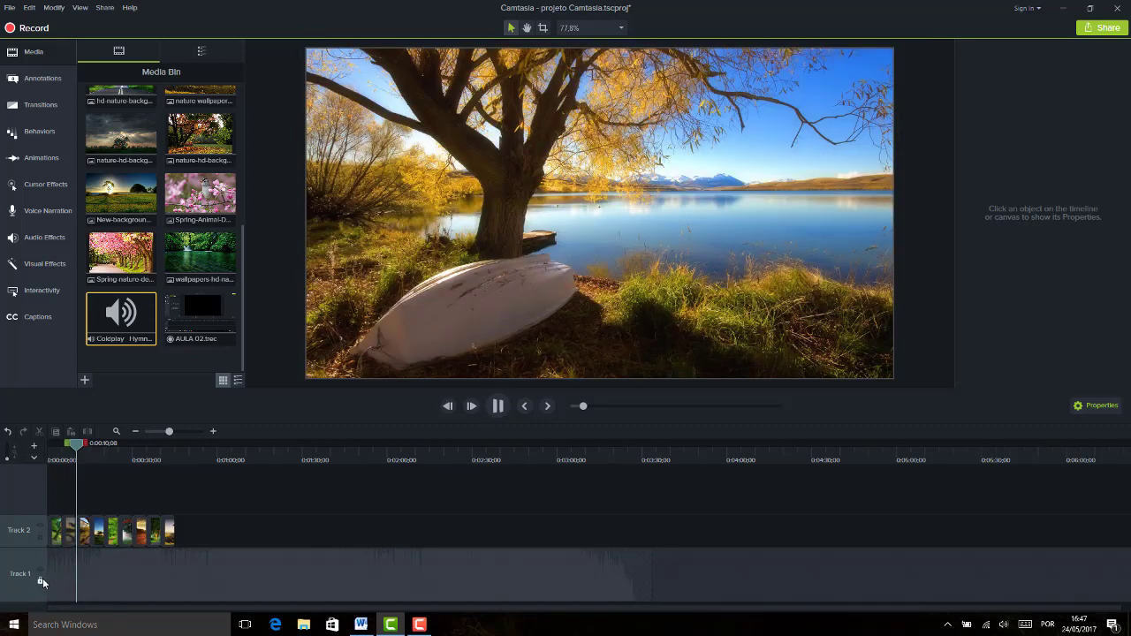
key(space)
click(41, 580)
key(space)
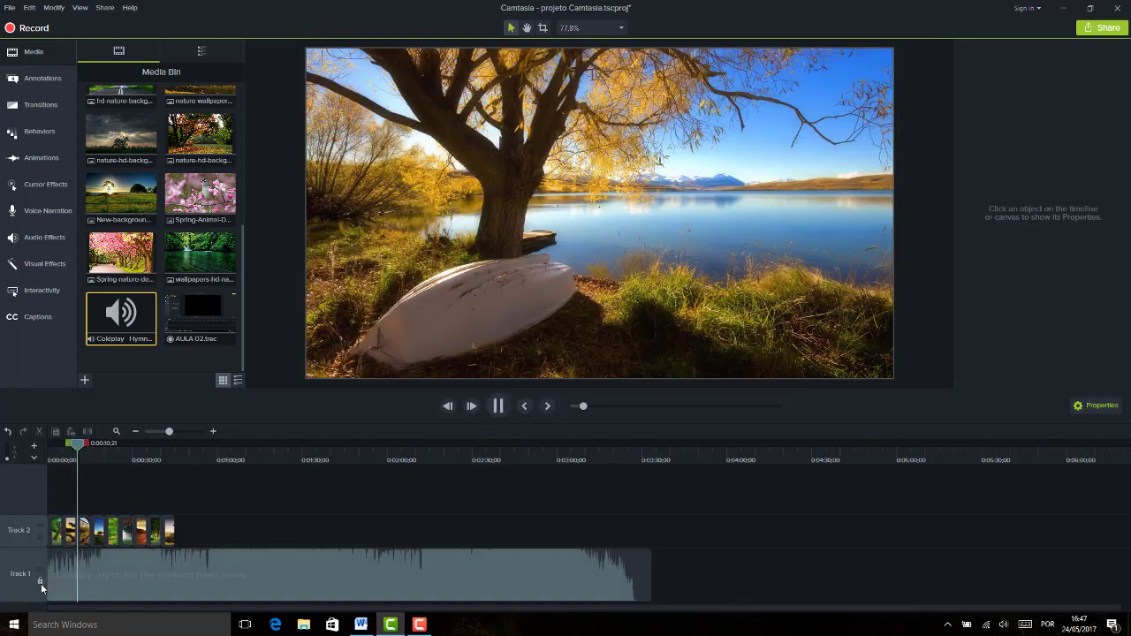
key(space)
key(space)
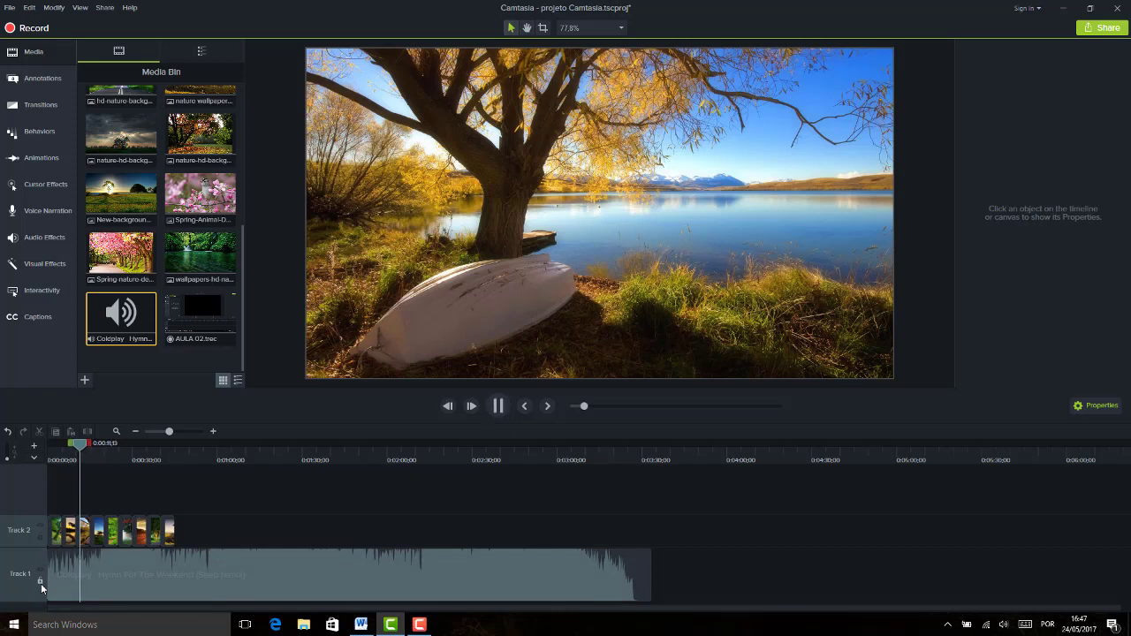
key(space)
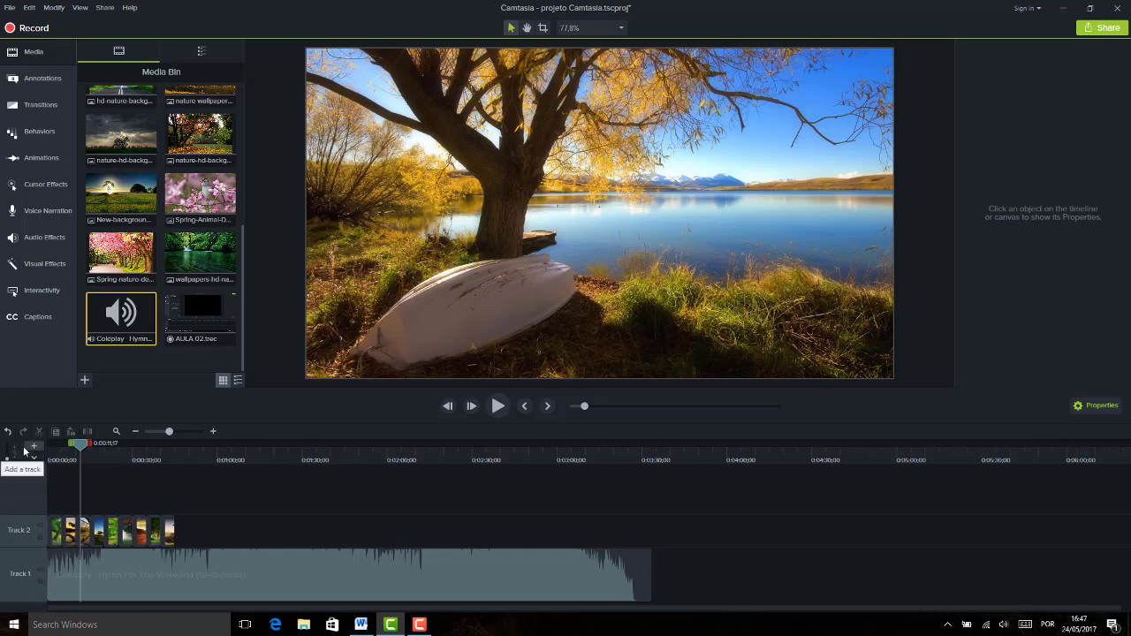
Step: Move the playhead to 0;00;27;08 and magnify the timeline to one-second divisions, showing it from the beginning
click(124, 461)
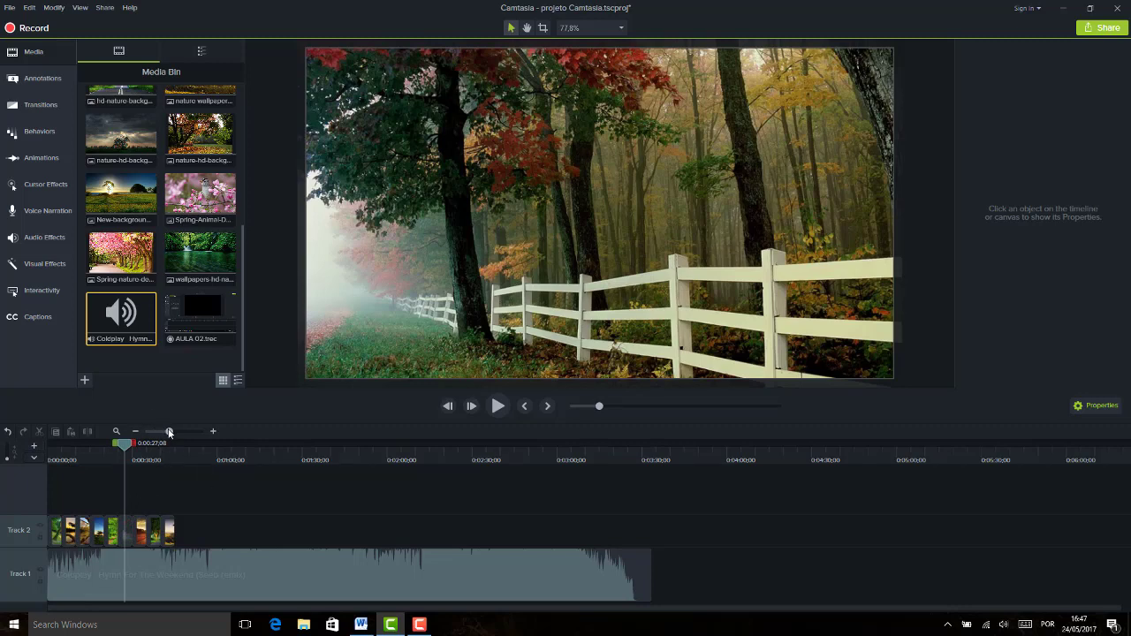
drag(169, 431, 191, 432)
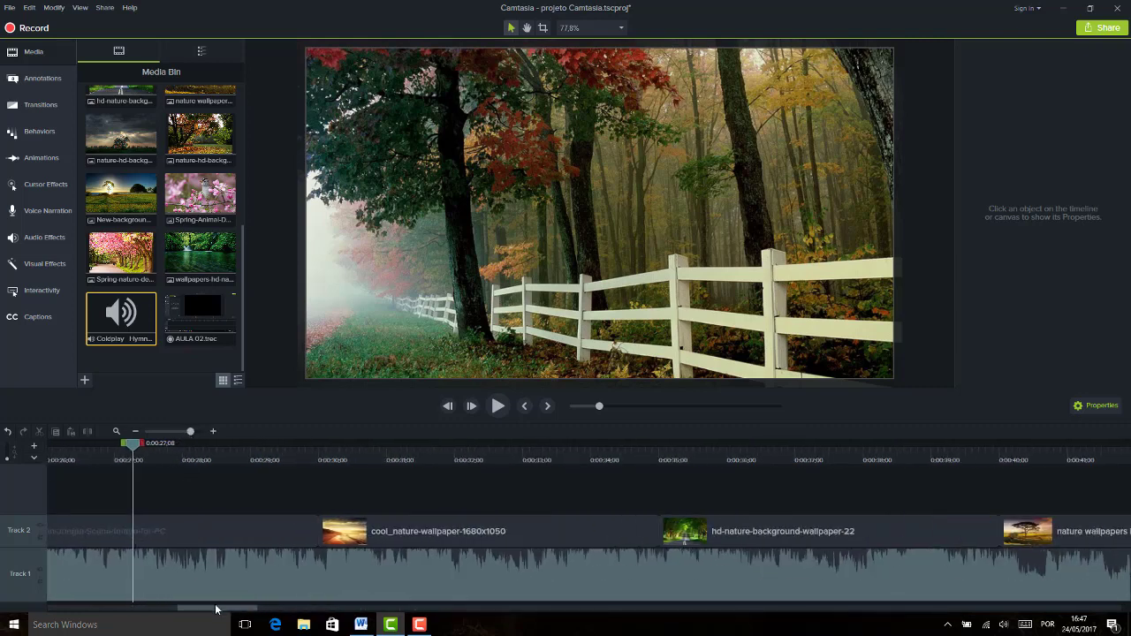
drag(216, 609, 29, 610)
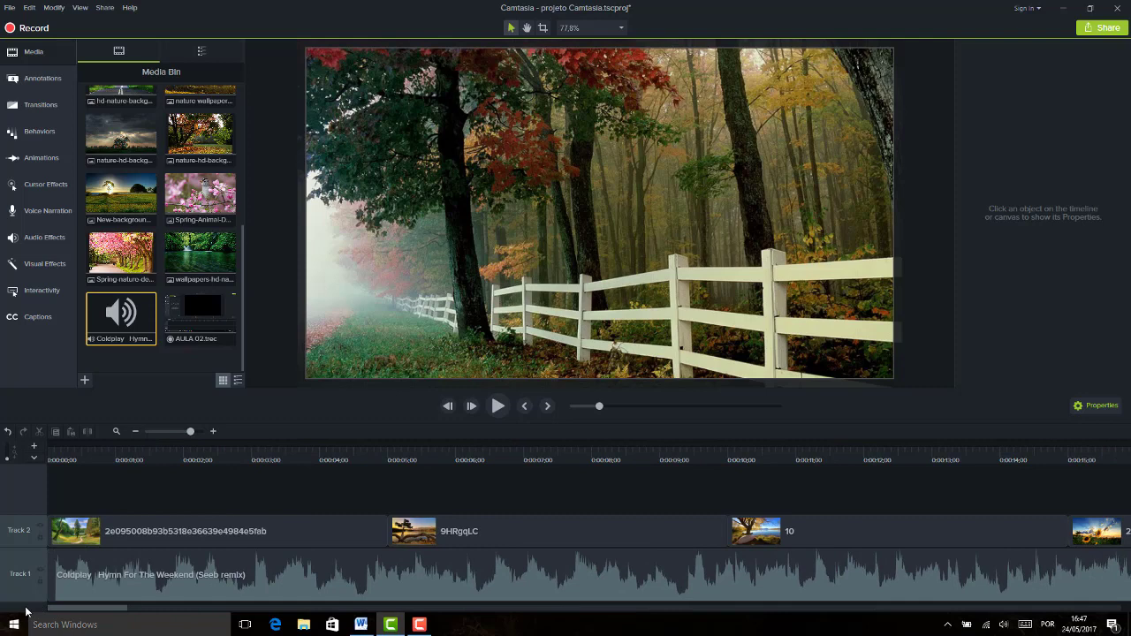
Step: Select the first image on Track 2 and scrub the playhead to 0;00;01;00, then back to 0;00;00;10
click(63, 546)
drag(77, 454, 118, 460)
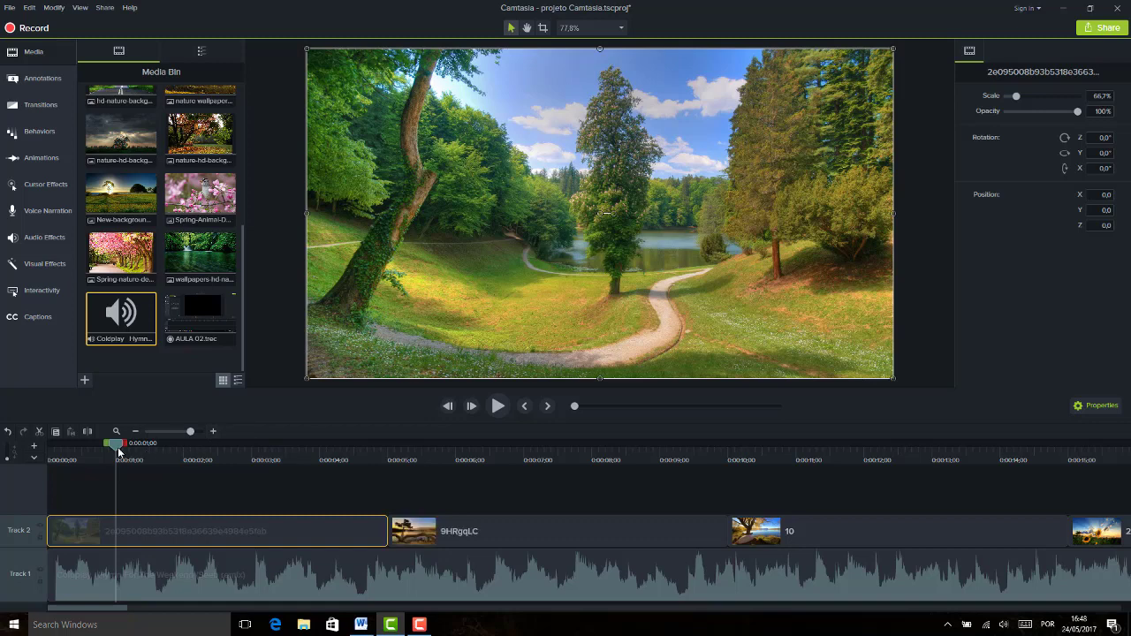
drag(115, 446, 70, 460)
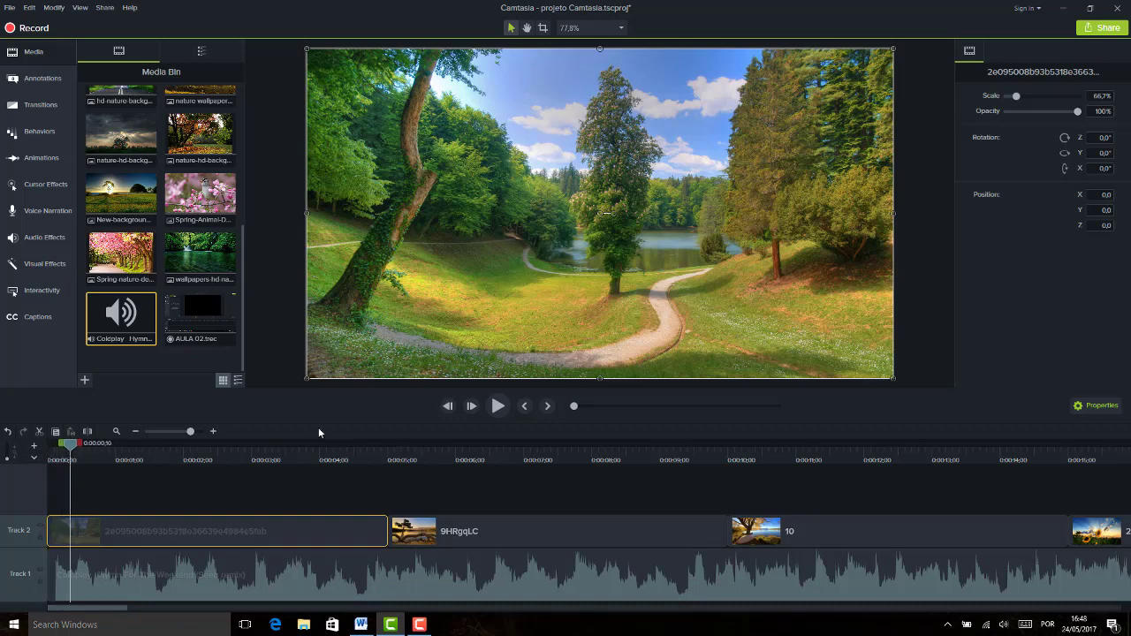
Step: Advance the playhead frame by frame from 0;00;00;10 to 0;00;02;11
click(472, 407)
click(471, 407)
click(471, 407)
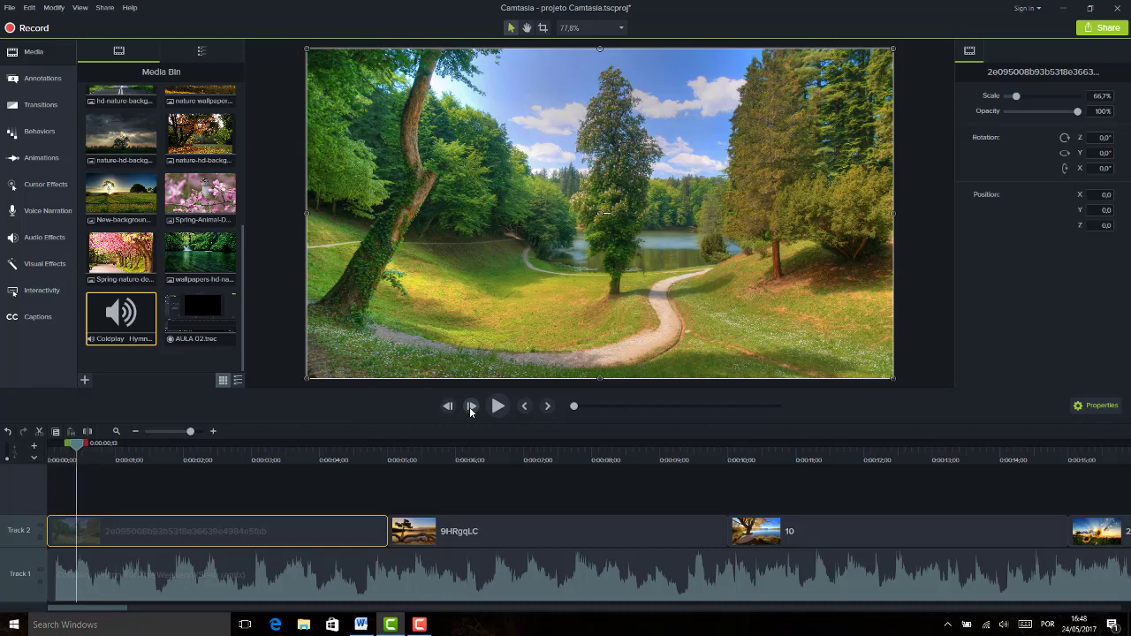
click(471, 406)
click(471, 407)
click(472, 407)
click(471, 406)
click(471, 407)
click(471, 406)
click(472, 406)
click(471, 407)
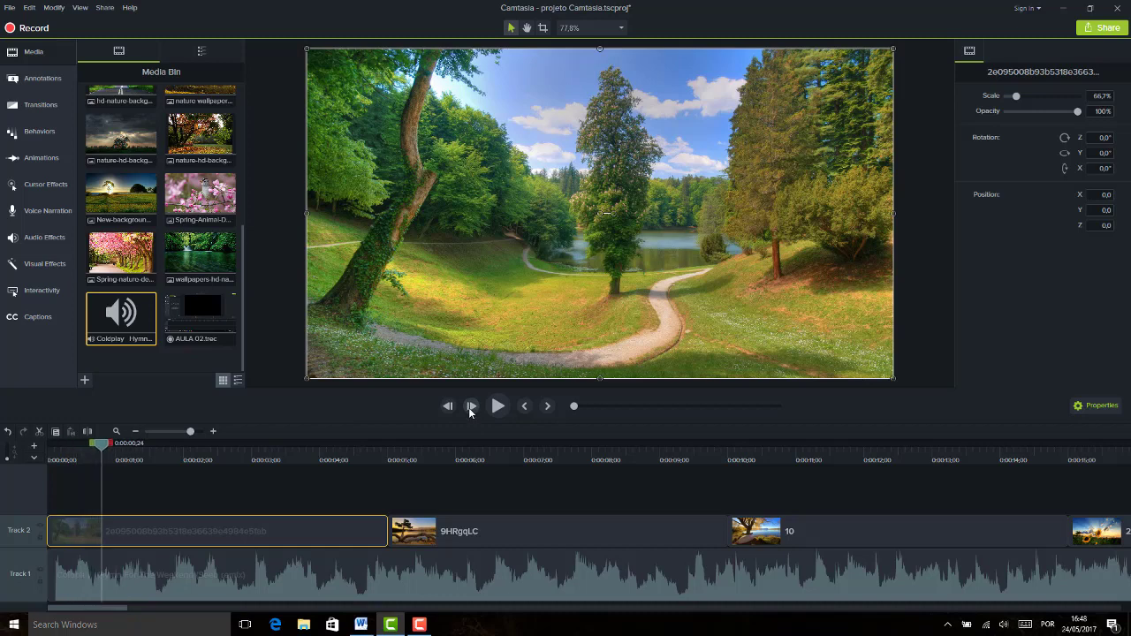
click(471, 407)
click(471, 407)
click(471, 406)
click(471, 407)
click(471, 406)
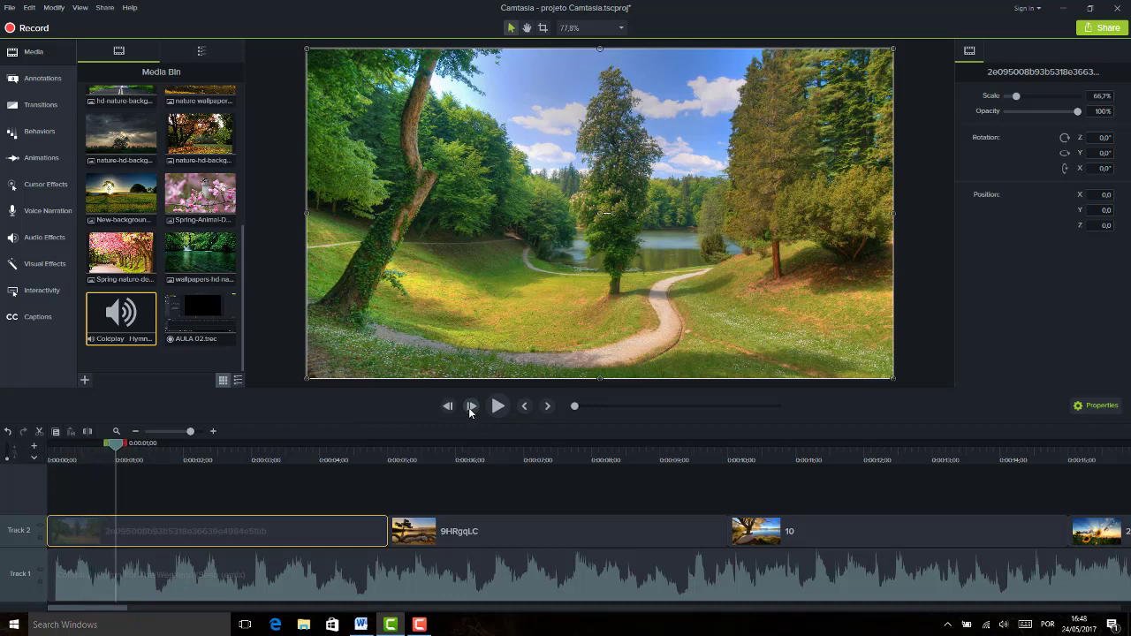
click(471, 407)
click(471, 407)
click(471, 407)
click(471, 406)
click(471, 407)
click(472, 407)
click(471, 406)
click(472, 407)
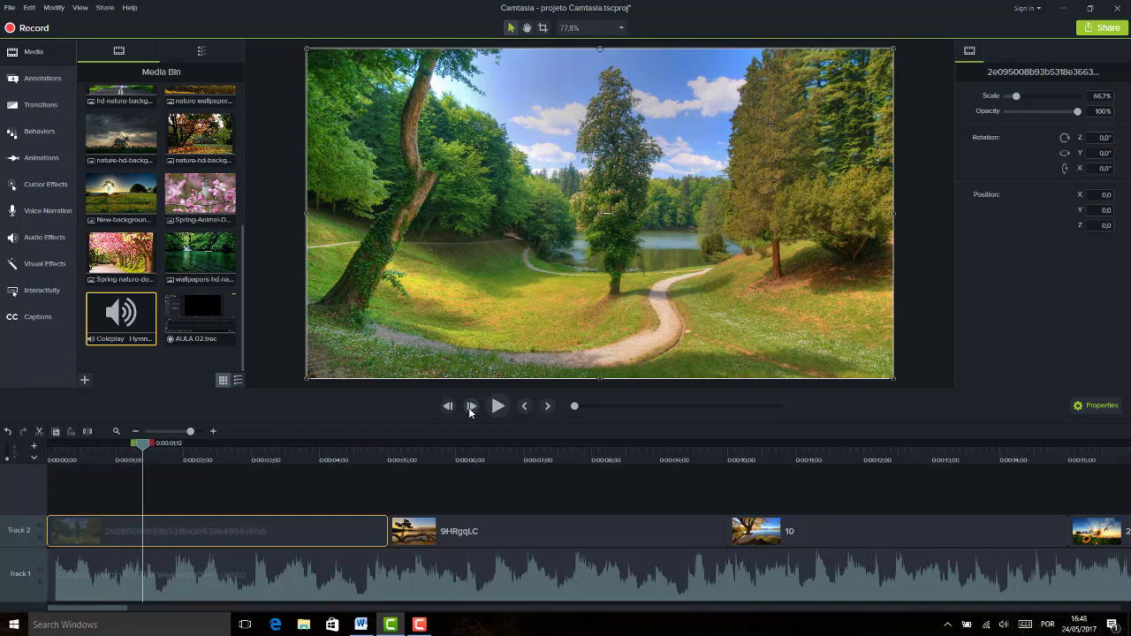
click(471, 406)
click(471, 406)
click(471, 407)
click(471, 407)
click(471, 406)
click(471, 407)
click(471, 406)
click(471, 406)
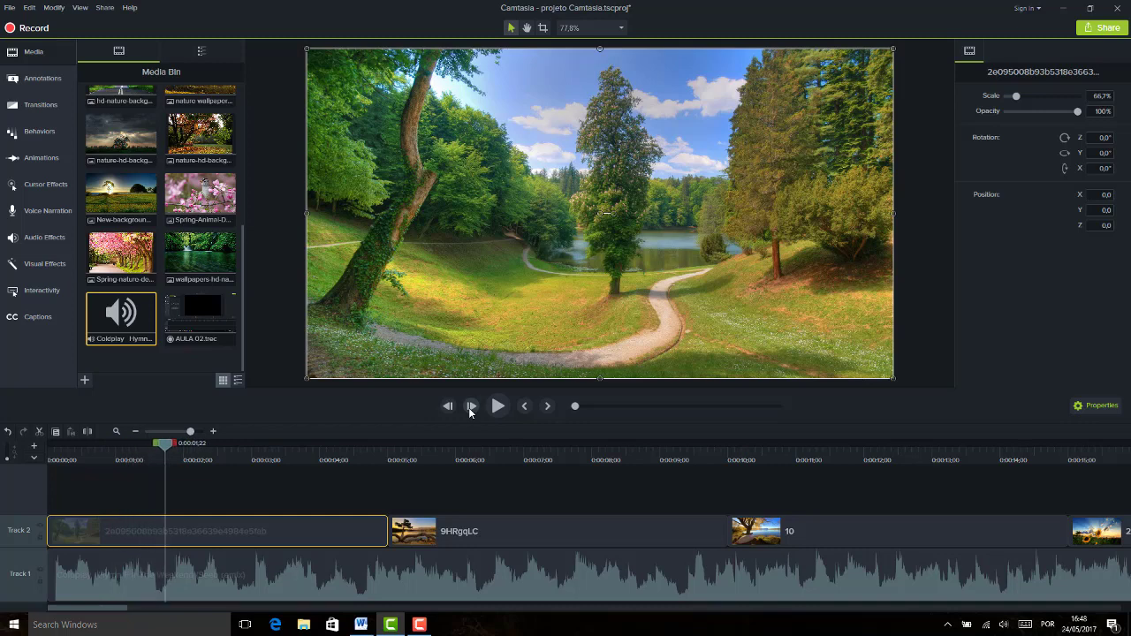
click(471, 407)
click(471, 407)
click(471, 407)
click(471, 407)
click(471, 407)
click(471, 406)
click(471, 406)
click(471, 406)
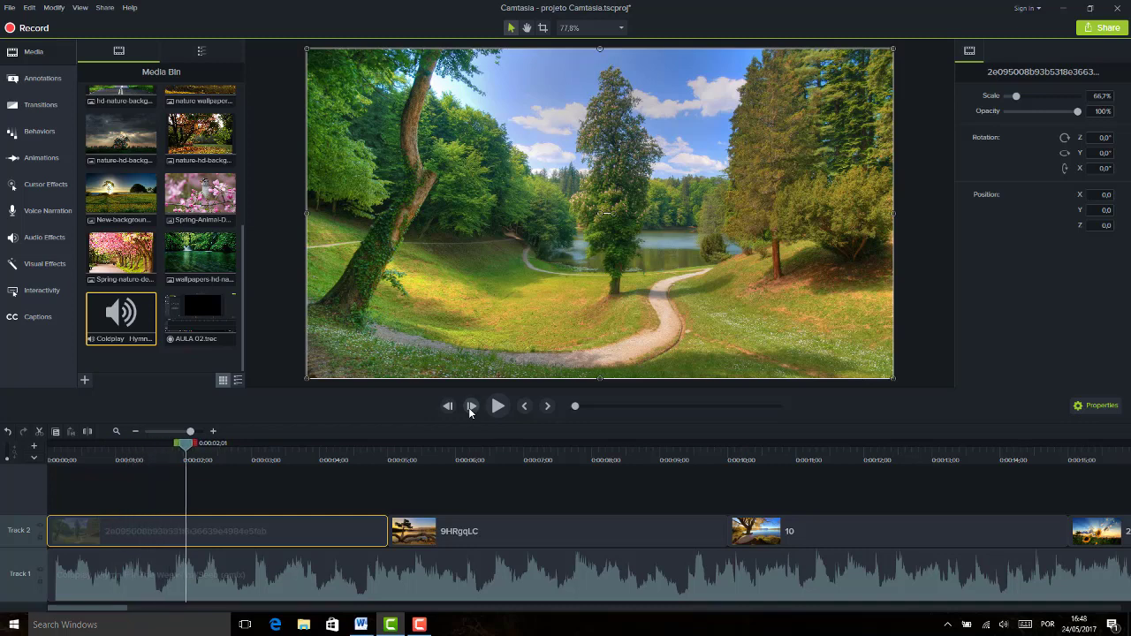
click(472, 407)
click(472, 406)
click(471, 406)
click(472, 407)
click(472, 407)
click(471, 407)
click(471, 406)
click(471, 406)
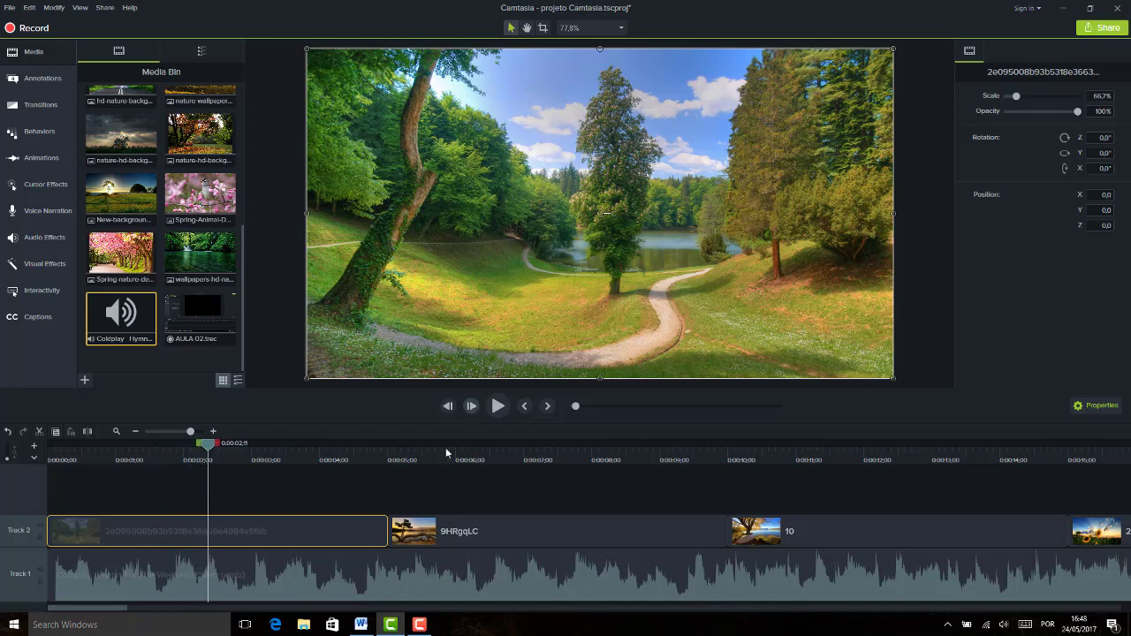